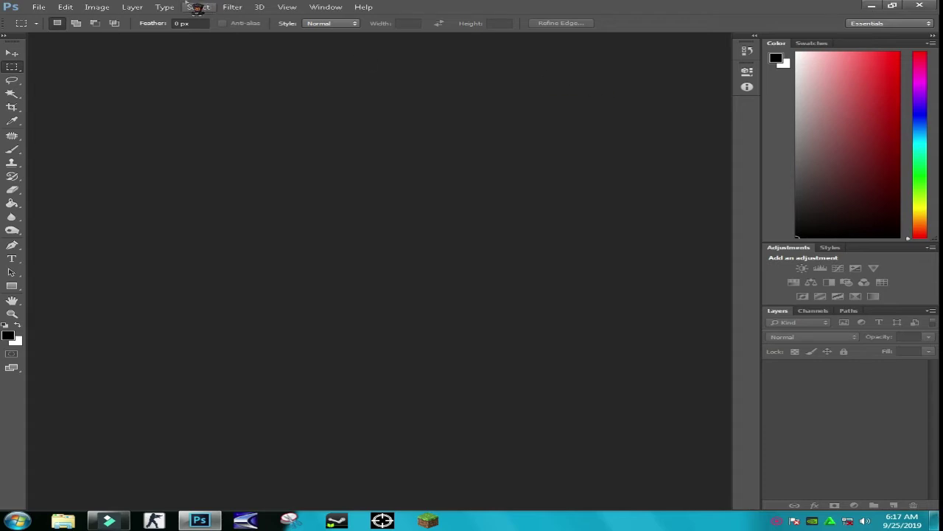
# Step: Create a new blank document 8.27 inches wide and 11.69 inches high with a white background
pyautogui.click(38, 6)
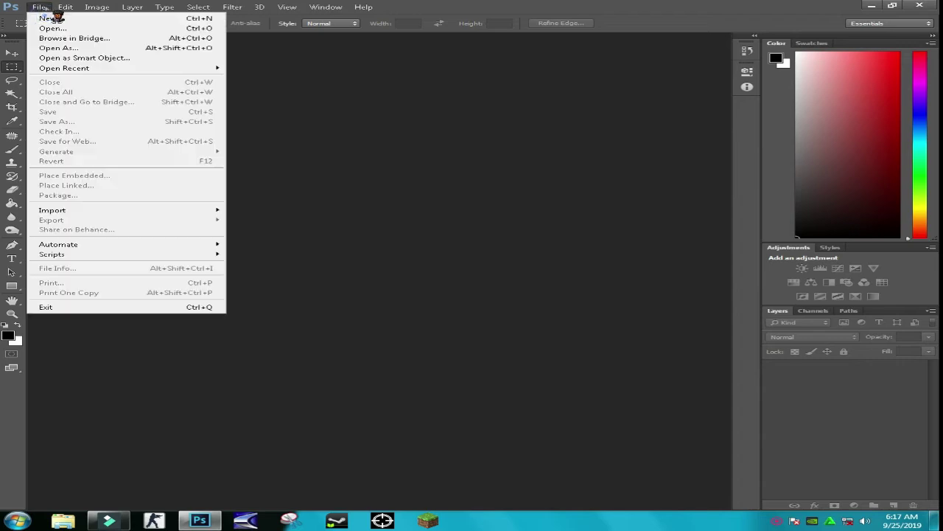
pyautogui.click(44, 18)
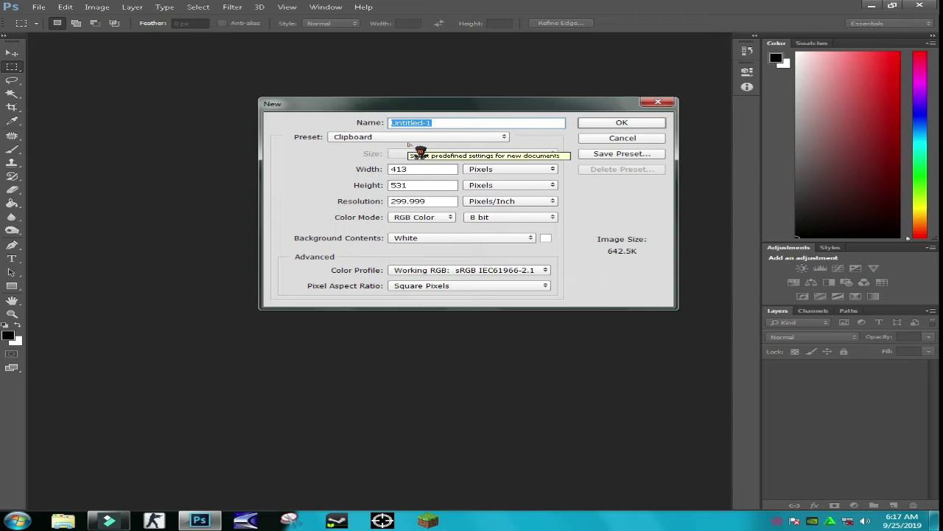
pyautogui.click(490, 169)
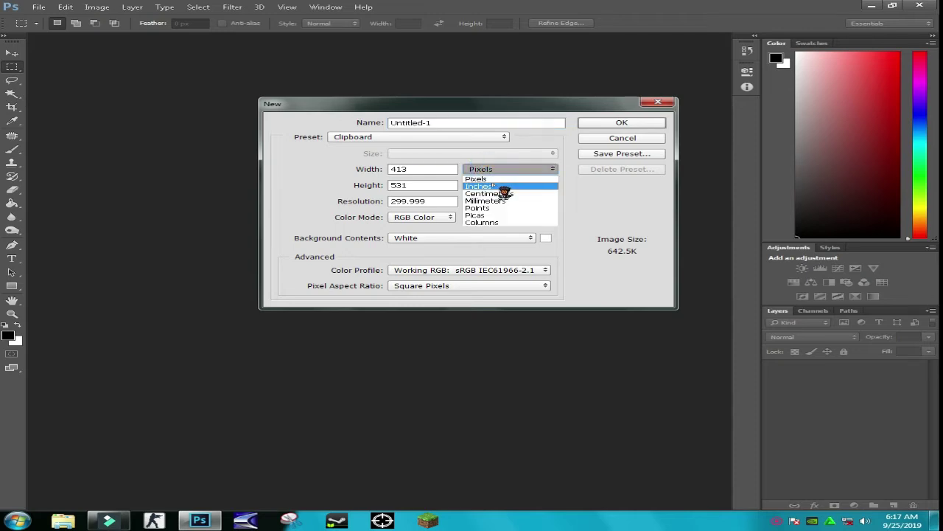
pyautogui.click(496, 183)
pyautogui.doubleClick(413, 169)
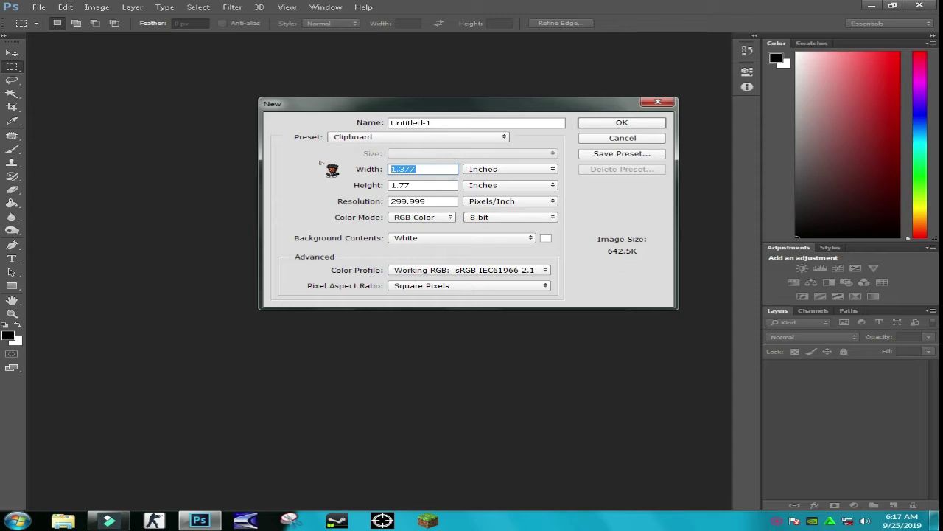
pyautogui.write('8')
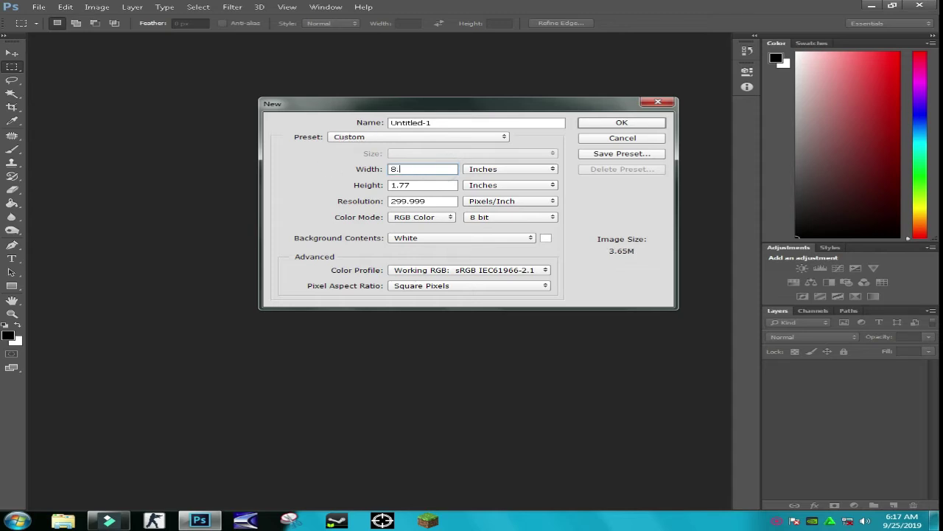
pyautogui.write('.27')
pyautogui.press('Tab')
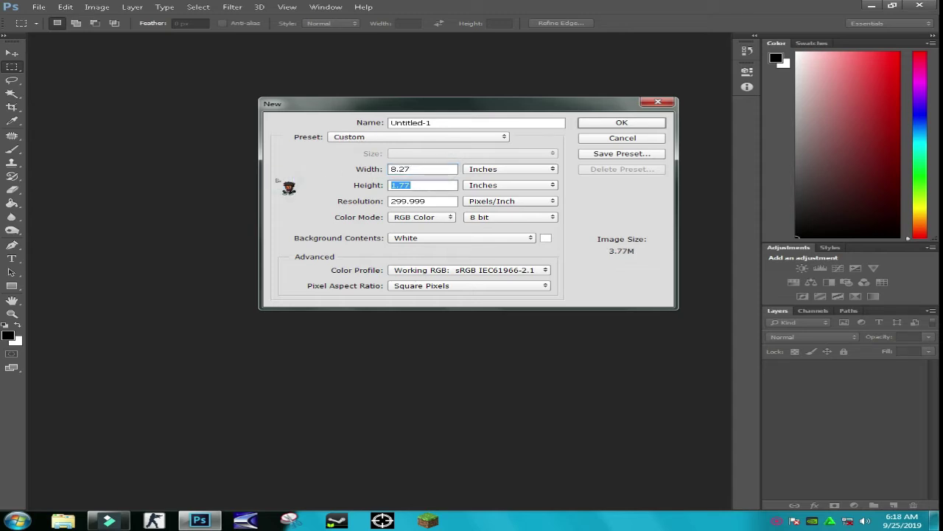
pyautogui.write('11')
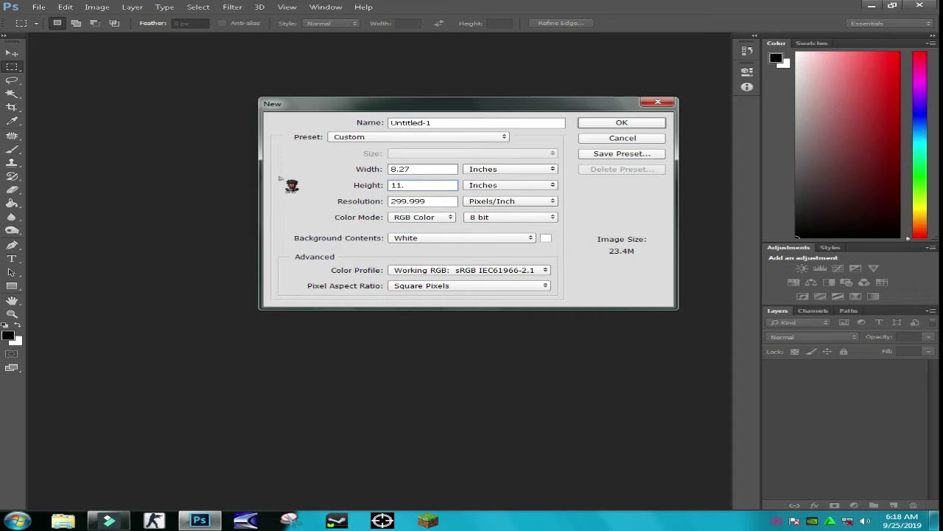
pyautogui.write('.69')
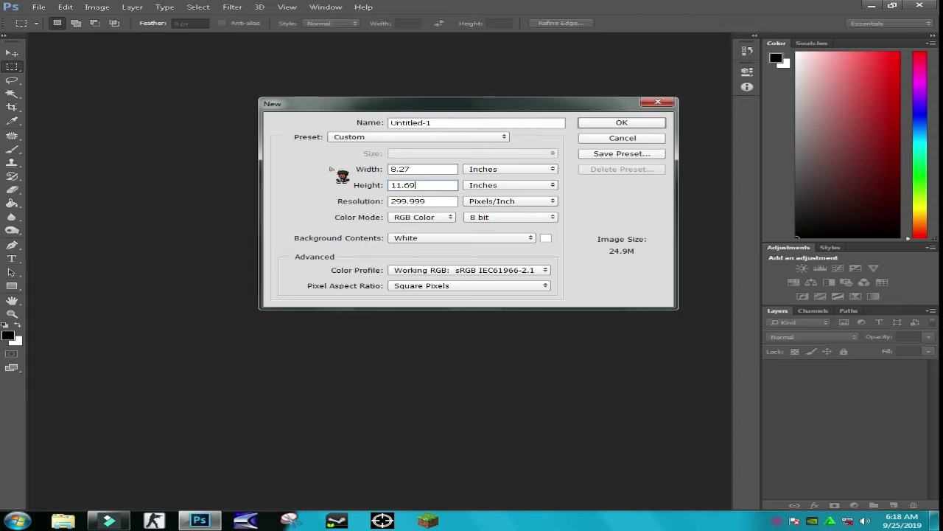
pyautogui.click(617, 123)
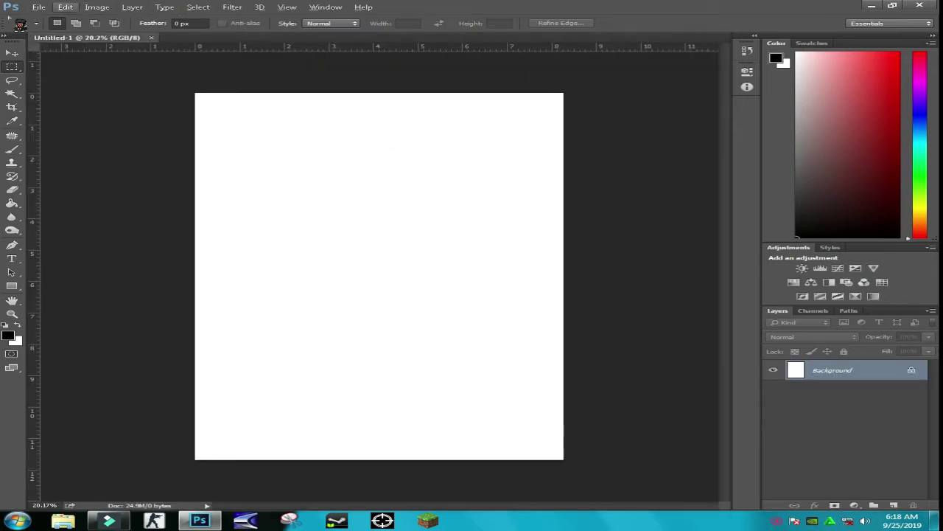
# Step: Create a second blank document based on the Photo preset, sized 1 inch wide and 1 inch high
pyautogui.click(39, 8)
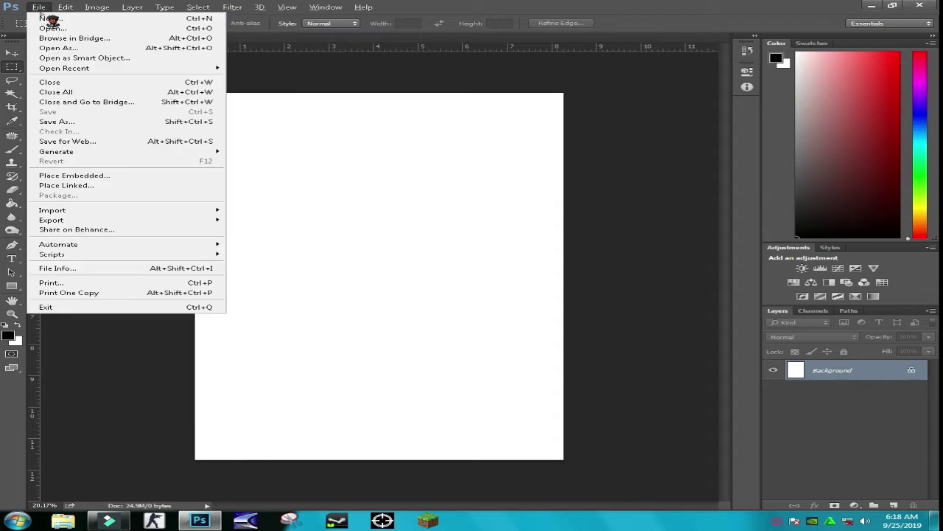
pyautogui.click(46, 18)
pyautogui.click(435, 137)
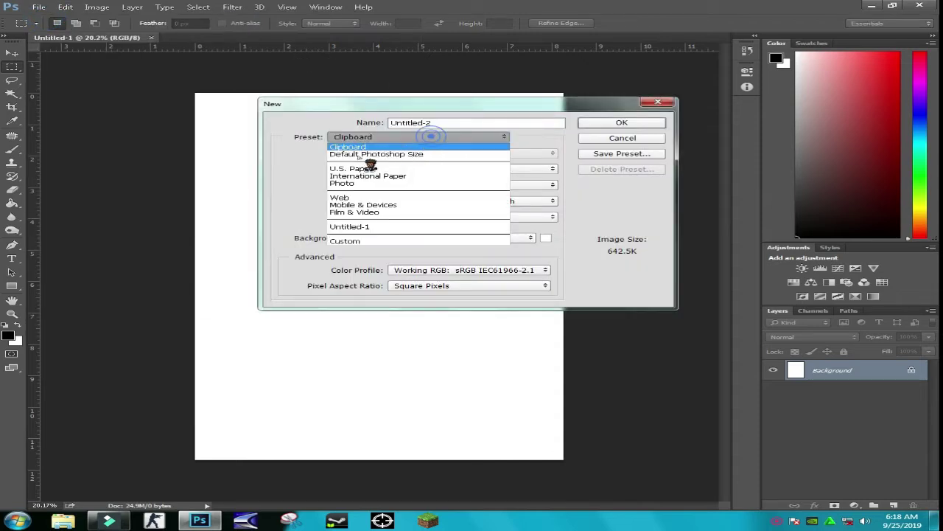
pyautogui.click(342, 182)
pyautogui.click(372, 171)
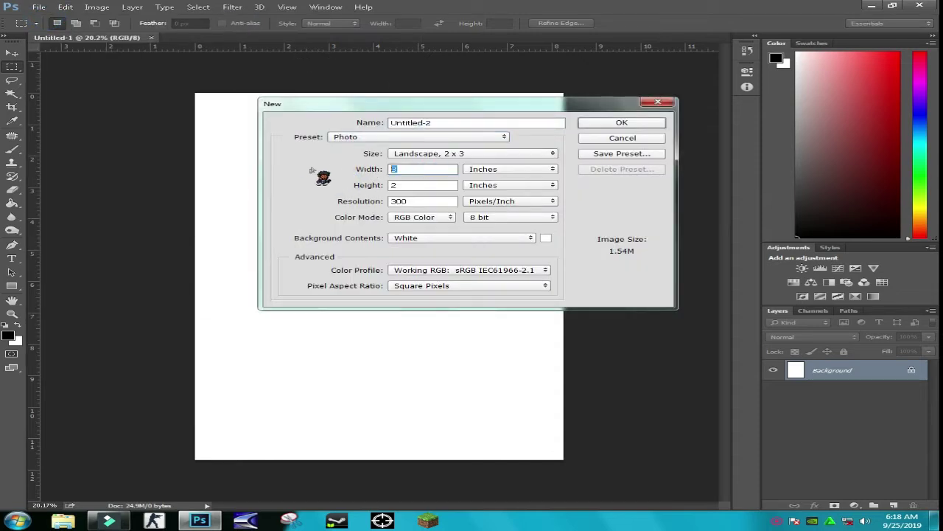
pyautogui.write('1')
pyautogui.press('Tab')
pyautogui.write('1')
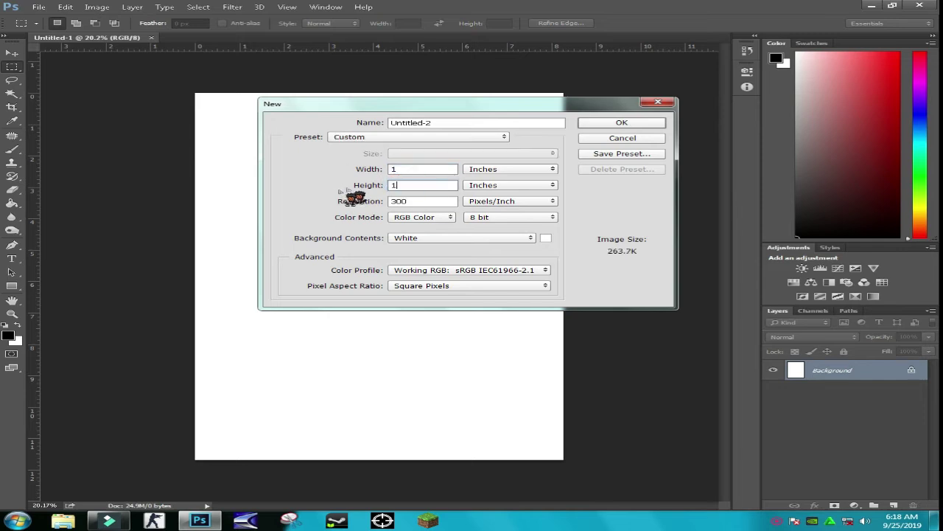
pyautogui.click(619, 123)
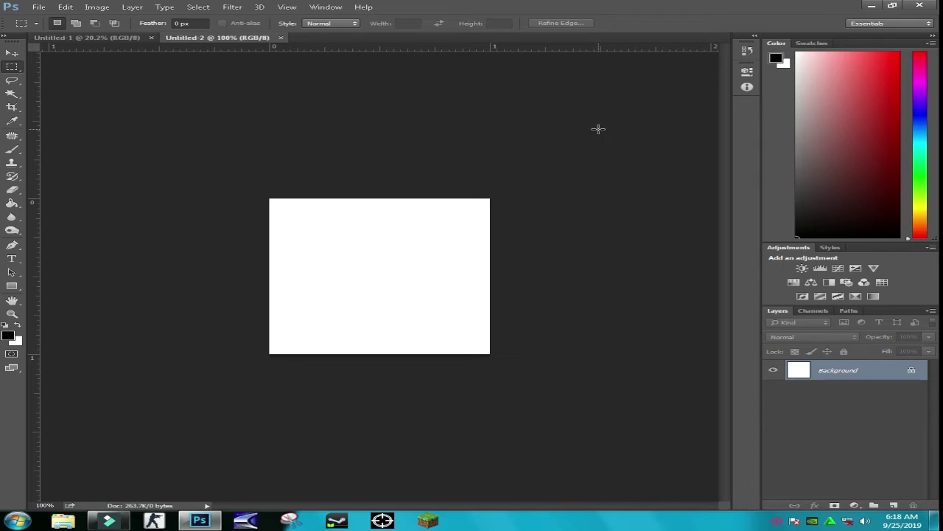
# Step: Open the JPEG image named 3 from the Desktop
pyautogui.click(38, 8)
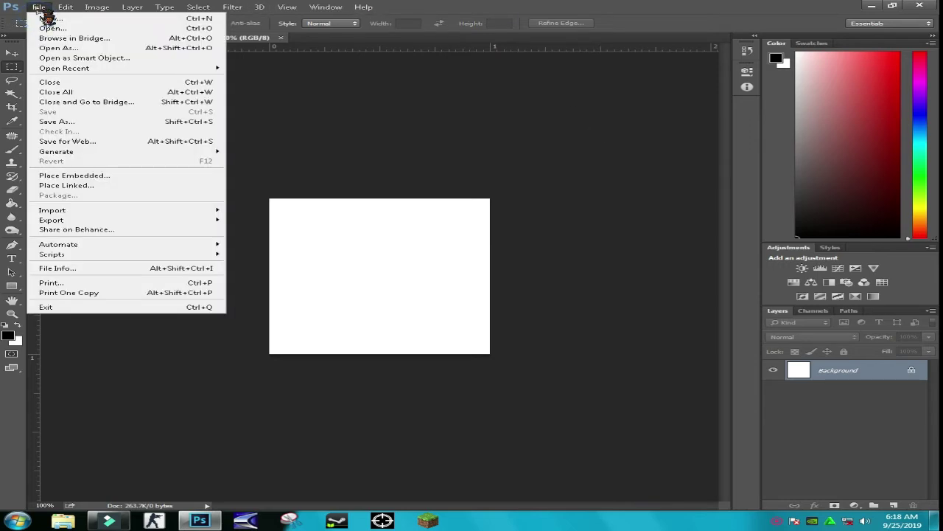
pyautogui.click(52, 28)
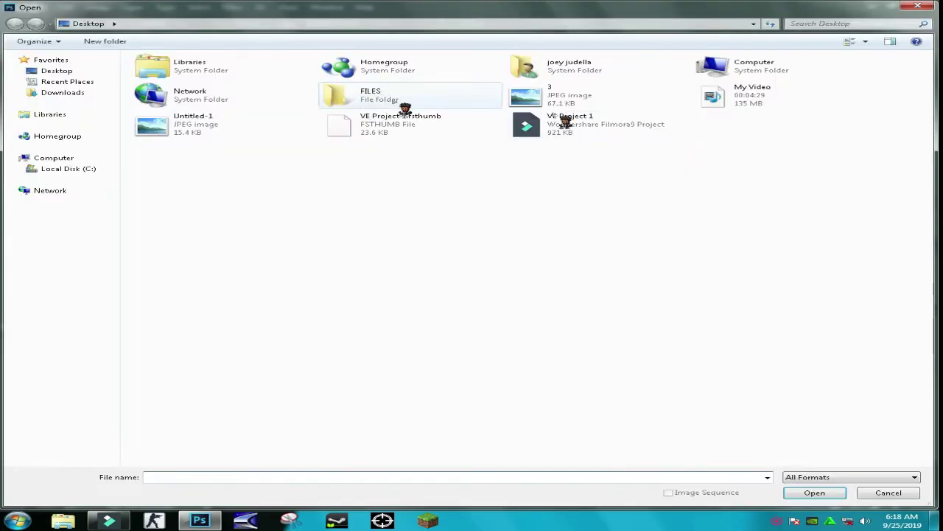
pyautogui.click(557, 100)
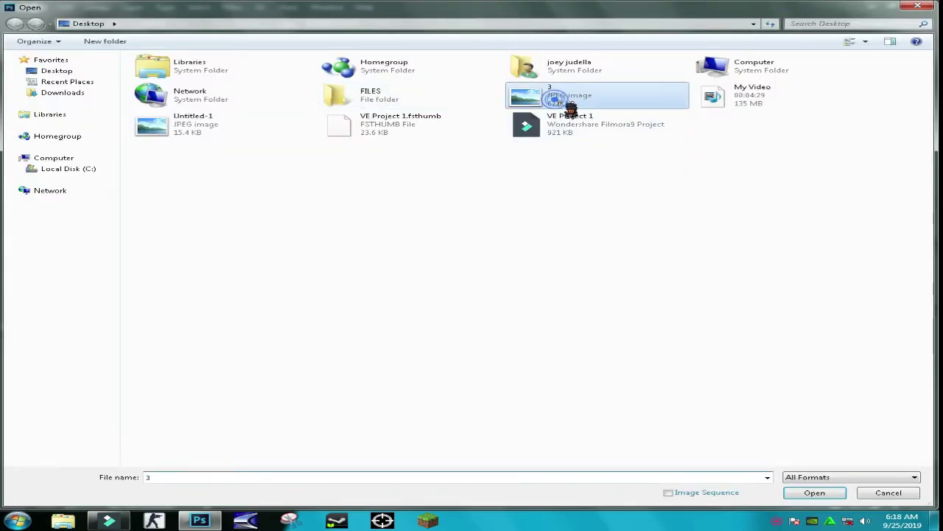
pyautogui.click(831, 496)
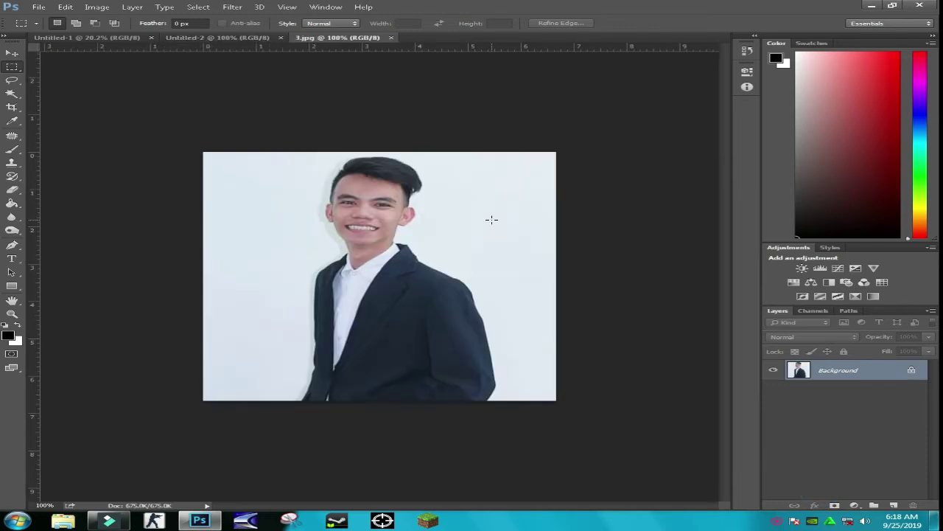
# Step: Unlock the photo's Background layer so it becomes a regular layer, leaving its layer style settings untouched
pyautogui.click(912, 372)
pyautogui.doubleClick(911, 374)
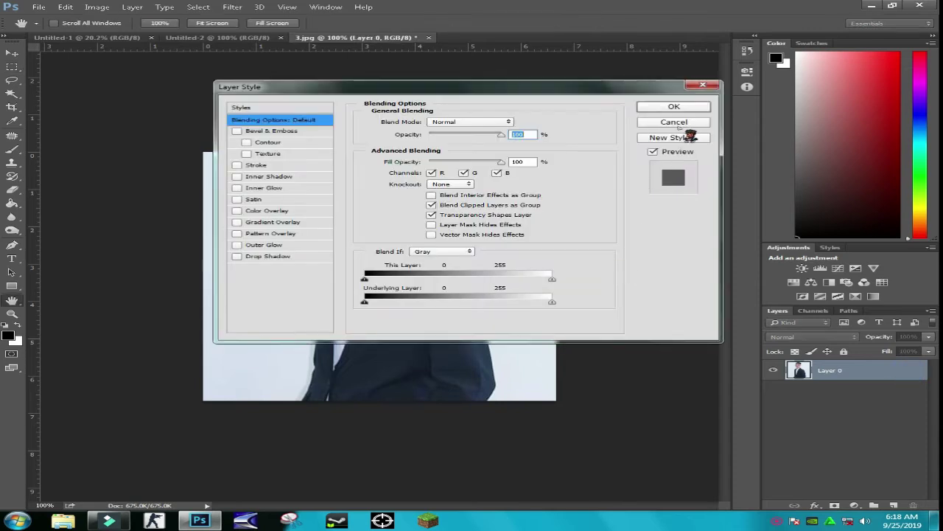
pyautogui.click(675, 122)
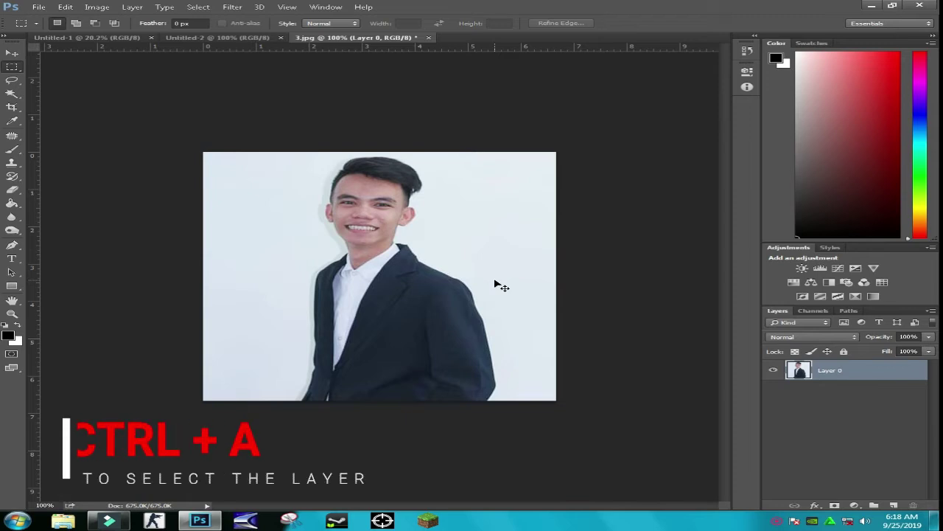
# Step: Cut the entire photo out of 3.jpg and paste it into the 1 x 1 inch document Untitled-2
pyautogui.hotkey('ctrl', 'a')
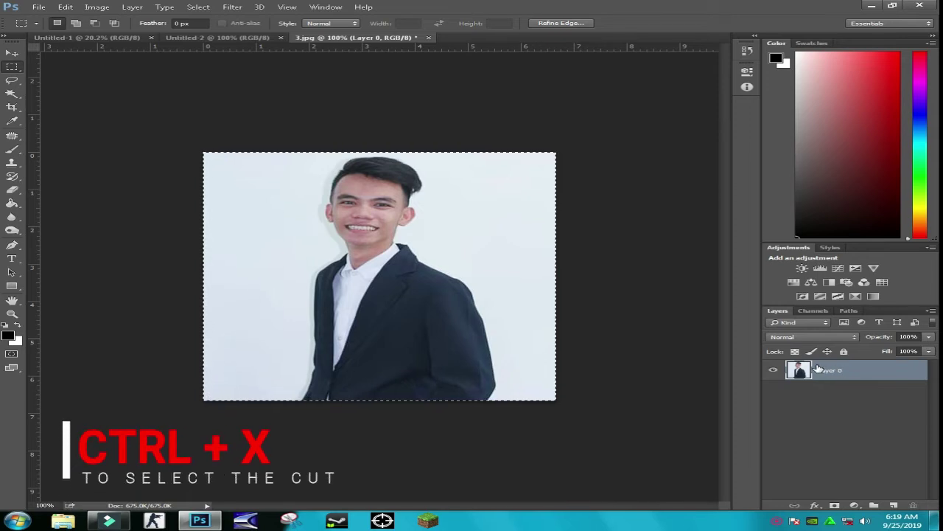
pyautogui.hotkey('ctrl', 'x')
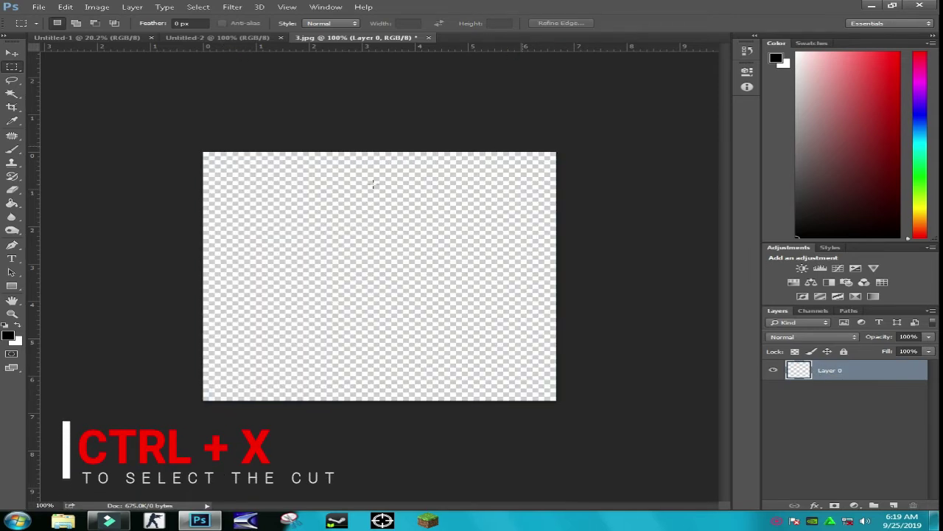
pyautogui.click(215, 37)
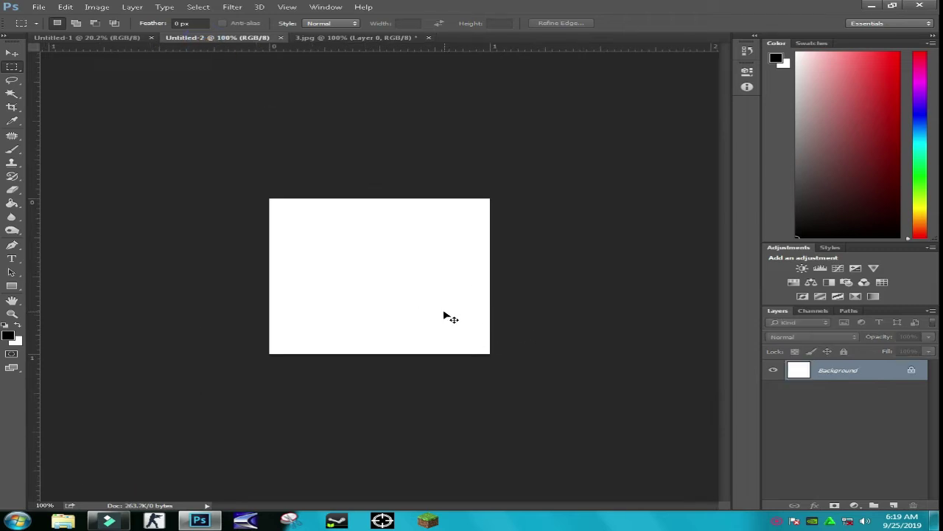
pyautogui.hotkey('ctrl', 'v')
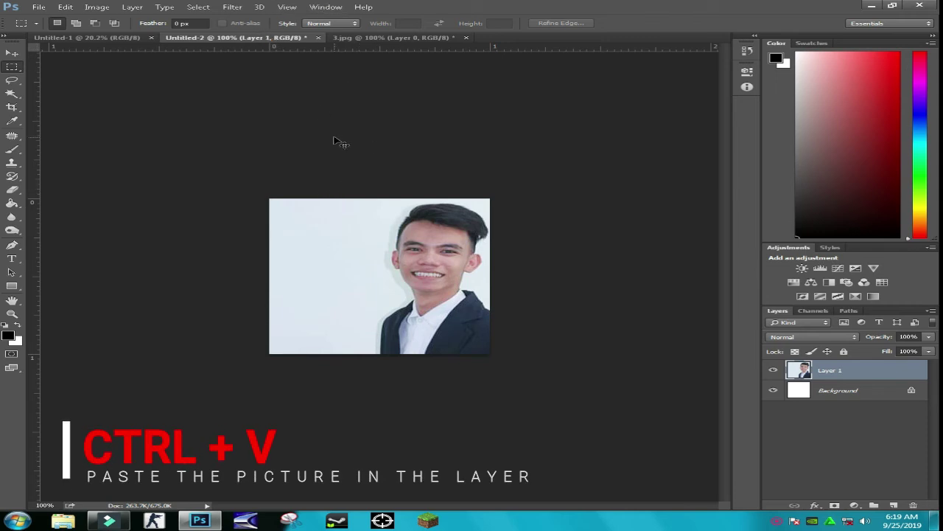
# Step: Scale the pasted photo proportionally to about 97% and move it sideways so the man is centred on the canvas
pyautogui.hotkey('ctrl', 't')
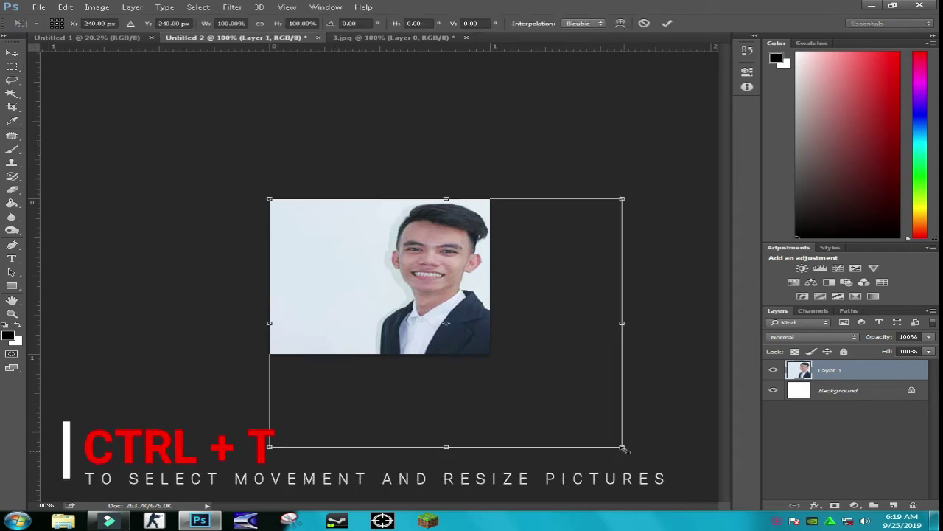
pyautogui.moveTo(623, 448); pyautogui.dragTo(582, 418)
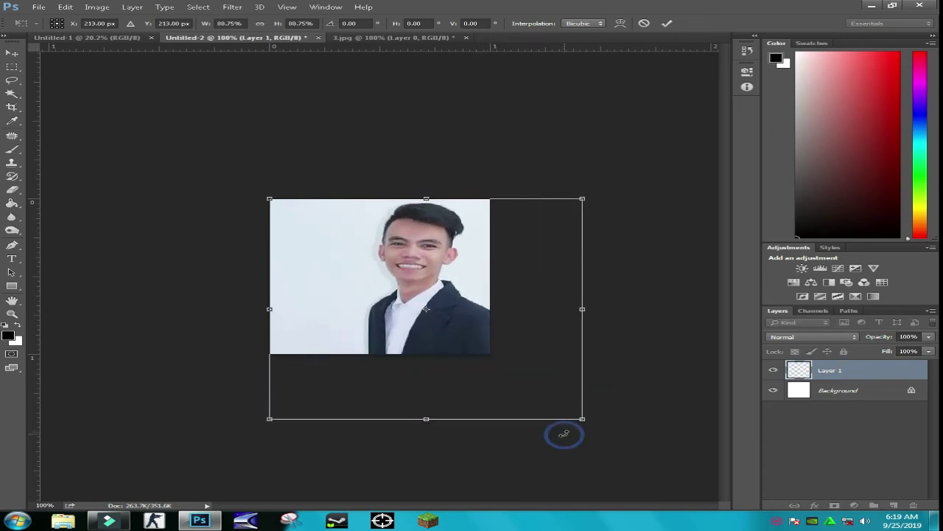
pyautogui.moveTo(448, 319); pyautogui.dragTo(399, 319)
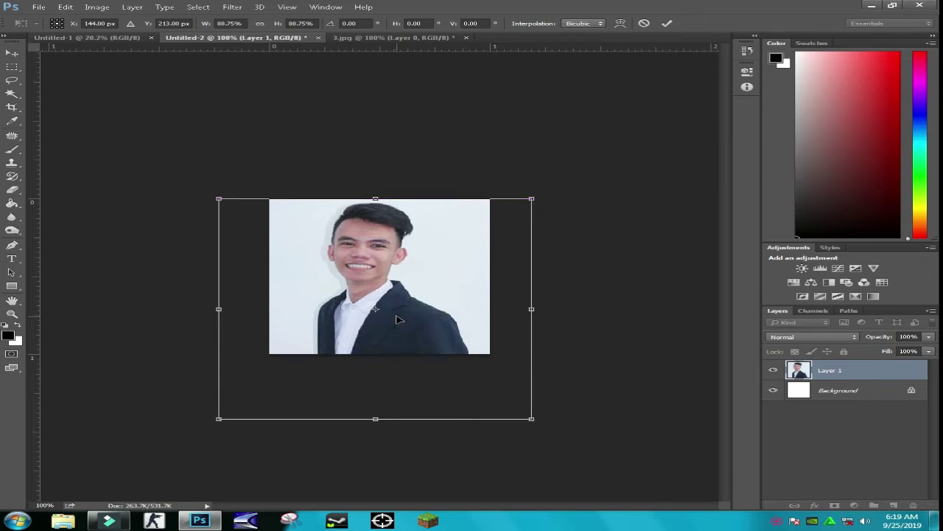
pyautogui.moveTo(532, 419); pyautogui.dragTo(558, 436)
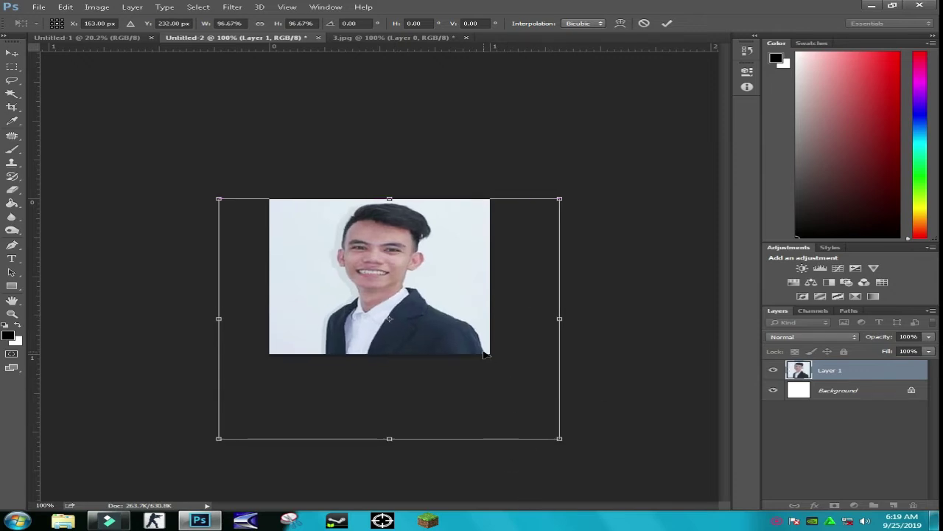
pyautogui.moveTo(487, 355); pyautogui.dragTo(466, 355)
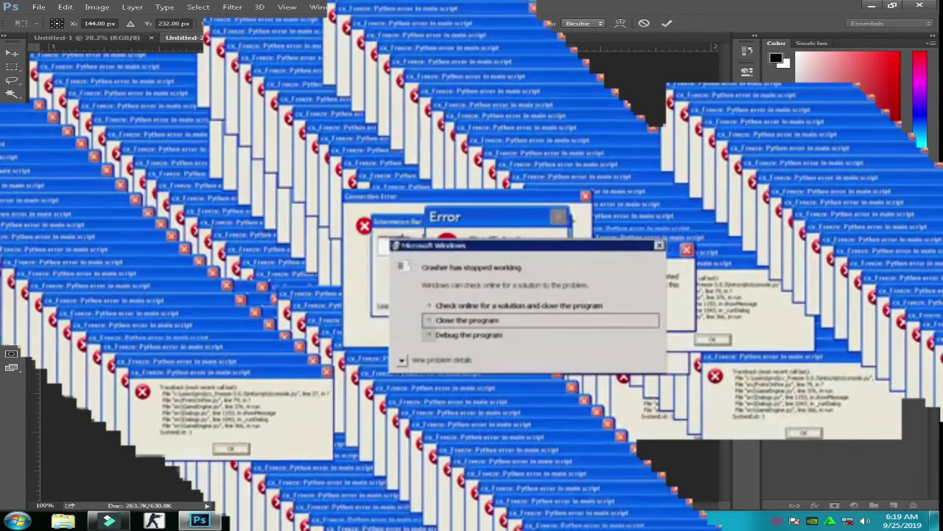
pyautogui.press('Return')
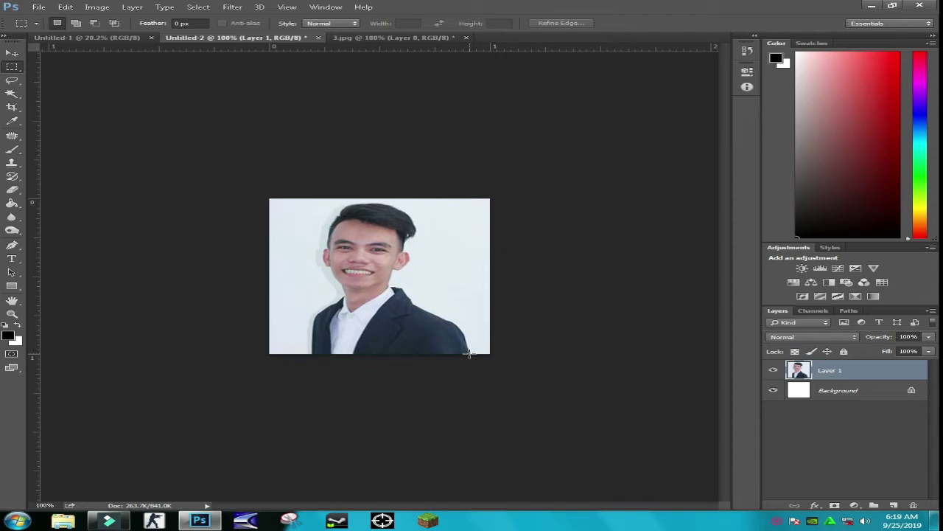
# Step: Adjust the photo layer's Levels with input values of 18 for shadows, 0.94 for midtones and 244 for highlights
pyautogui.hotkey('ctrl', 'l')
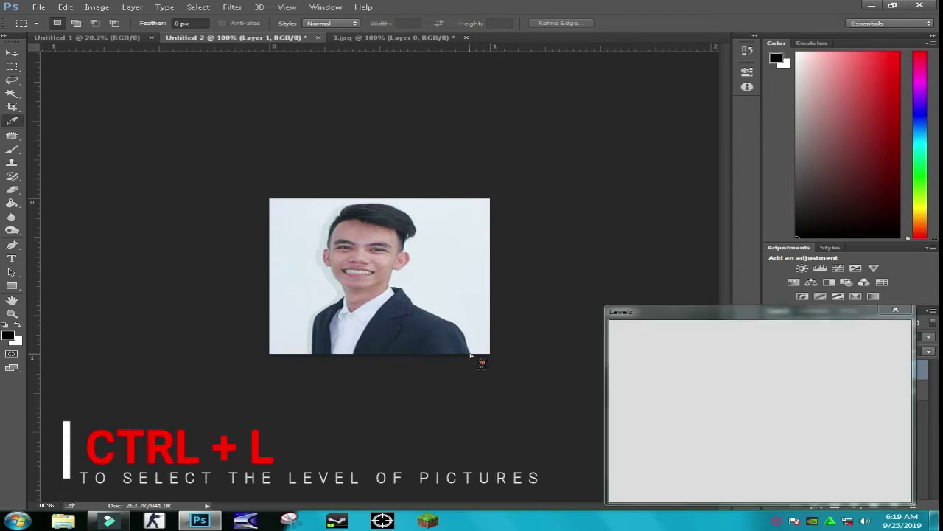
pyautogui.moveTo(628, 428); pyautogui.dragTo(641, 429)
pyautogui.moveTo(815, 429); pyautogui.dragTo(808, 429)
pyautogui.moveTo(727, 429); pyautogui.dragTo(728, 428)
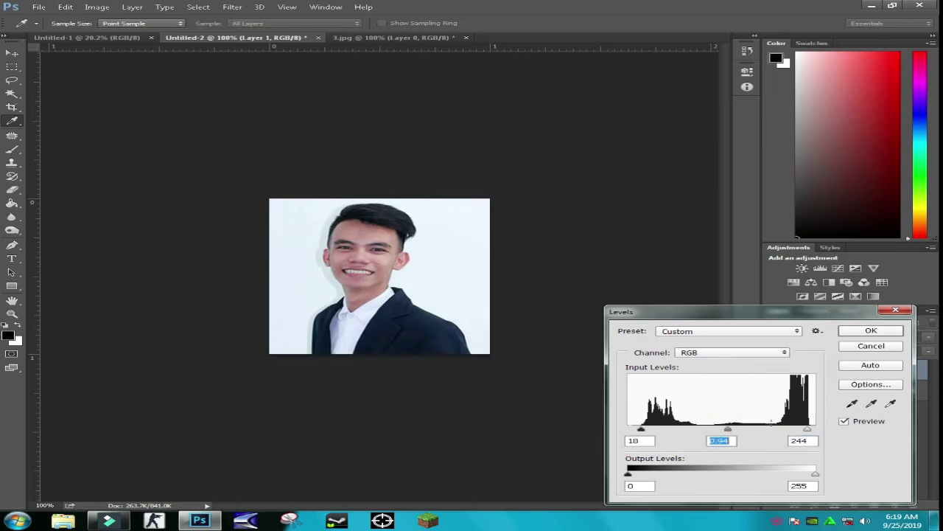
pyautogui.click(888, 335)
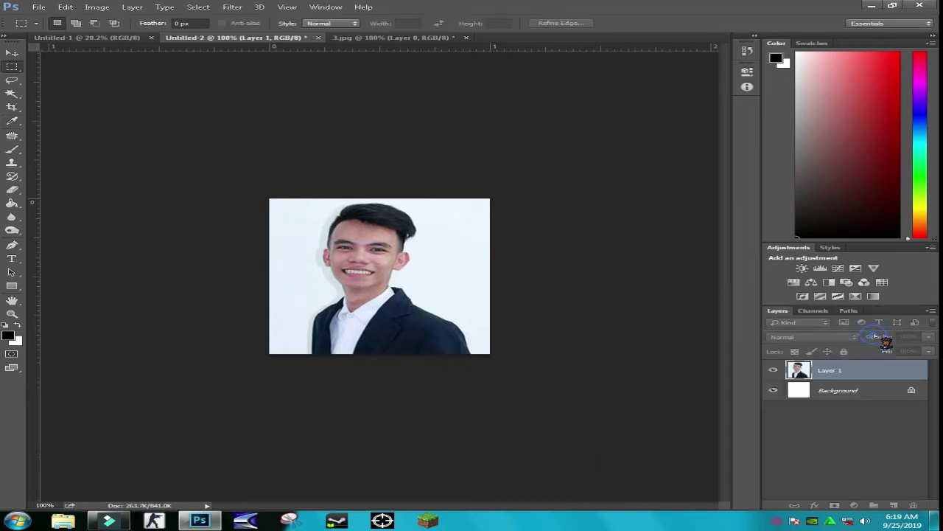
# Step: Merge the photo layer and the Background into a single layer
pyautogui.keyDown('shift'); pyautogui.click(832, 393); pyautogui.keyUp('shift')
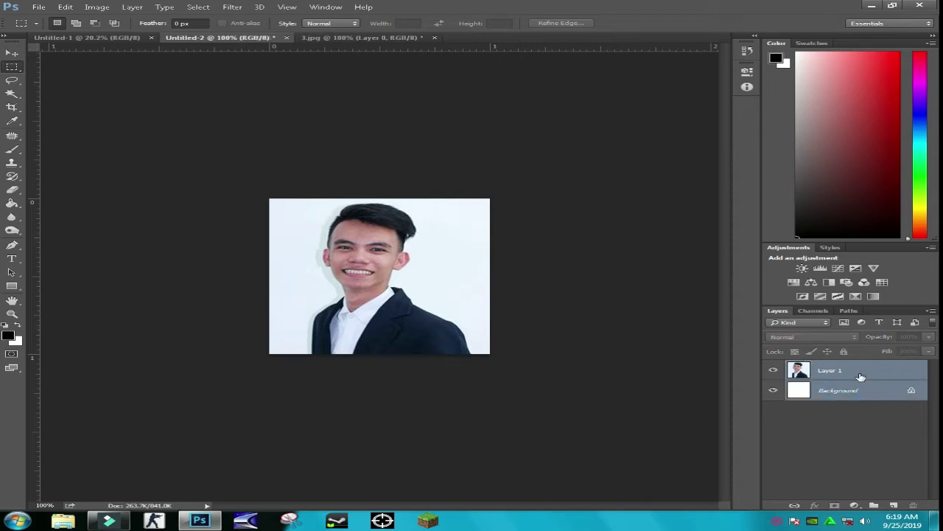
pyautogui.rightClick(860, 377)
pyautogui.click(770, 375)
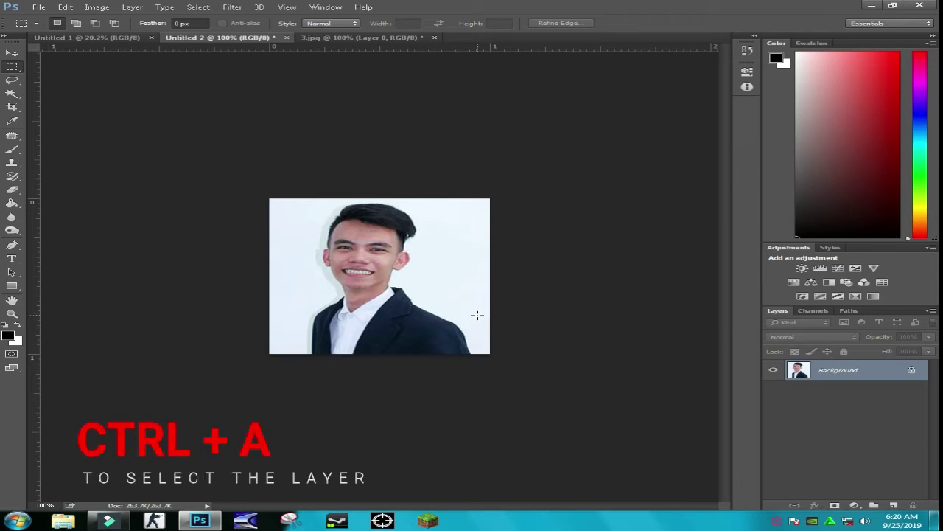
# Step: Cut the entire merged picture out of Untitled-2 and paste it into the page document Untitled-1
pyautogui.hotkey('ctrl', 'a')
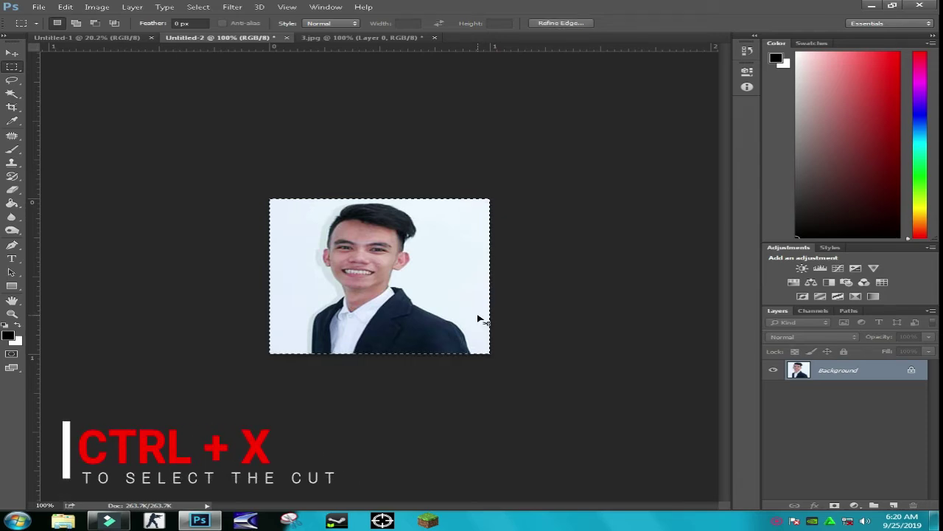
pyautogui.hotkey('ctrl', 'x')
pyautogui.click(92, 37)
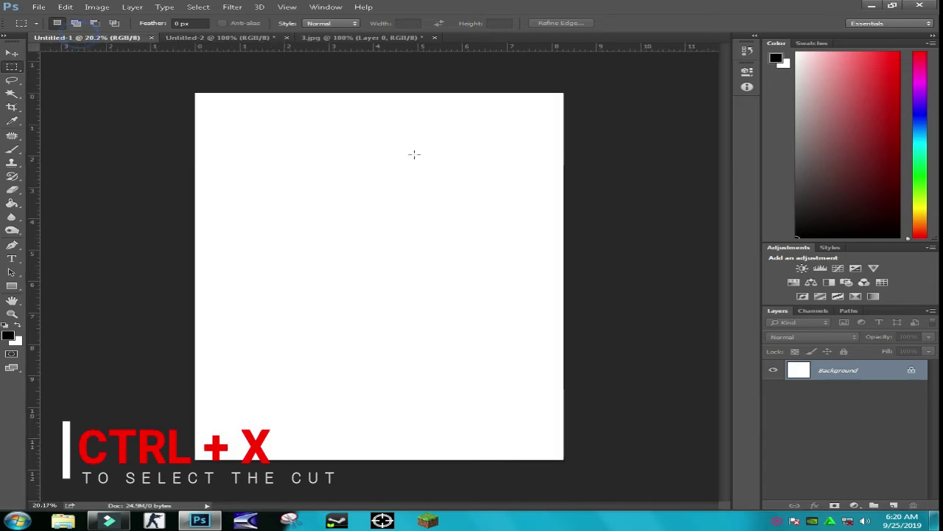
pyautogui.hotkey('ctrl', 'v')
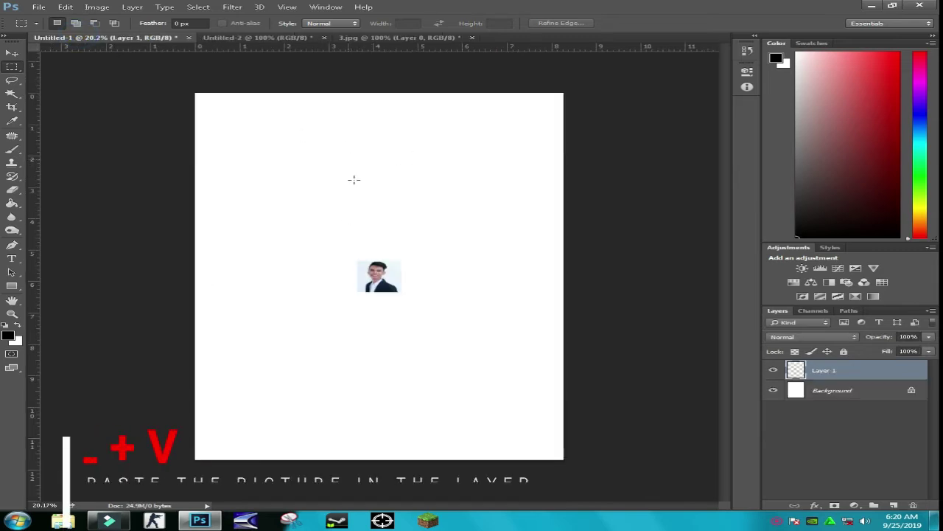
# Step: Move the pasted 1 x 1 inch picture to the upper-left corner of the page, leaving a small margin
pyautogui.click(12, 53)
pyautogui.moveTo(373, 270); pyautogui.dragTo(228, 119)
pyautogui.scroll(5, 234, 115)
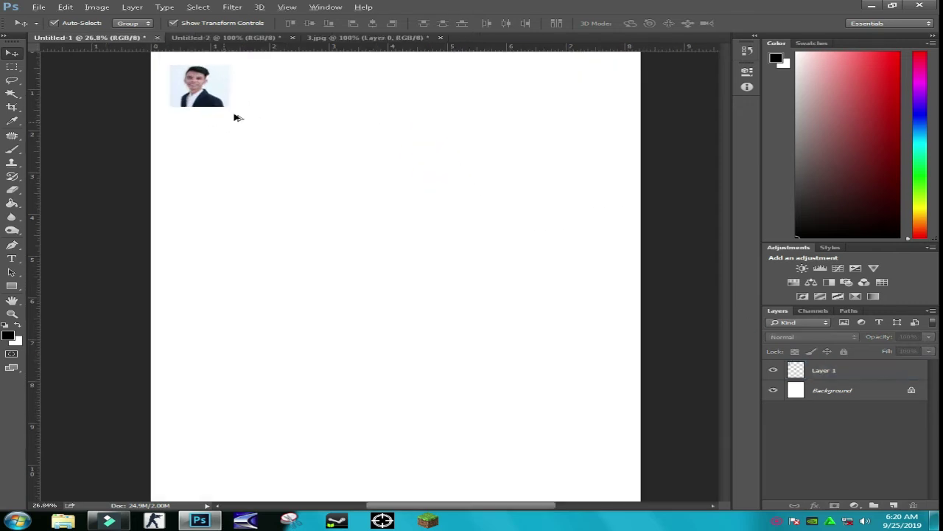
pyautogui.scroll(-5, 230, 115)
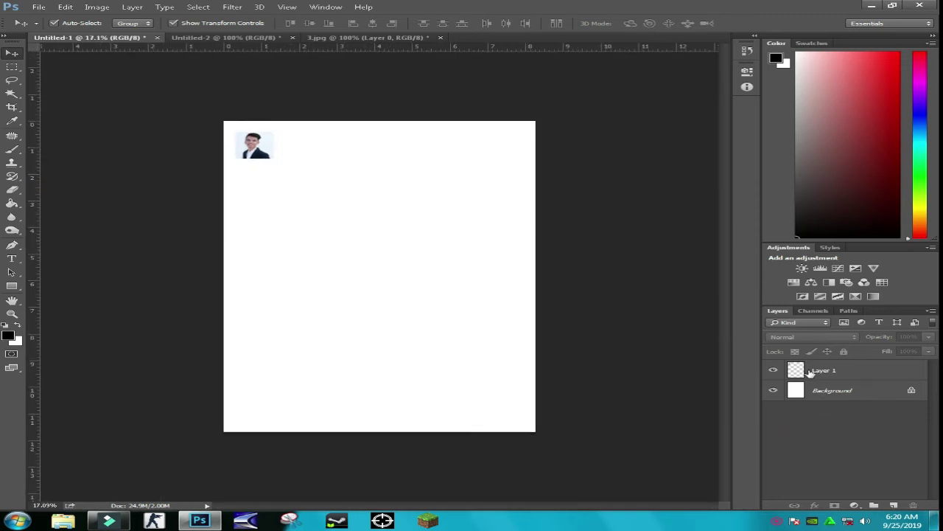
# Step: Add a black outside Stroke of 1 px at 50% opacity to the picture's layer
pyautogui.click(807, 373)
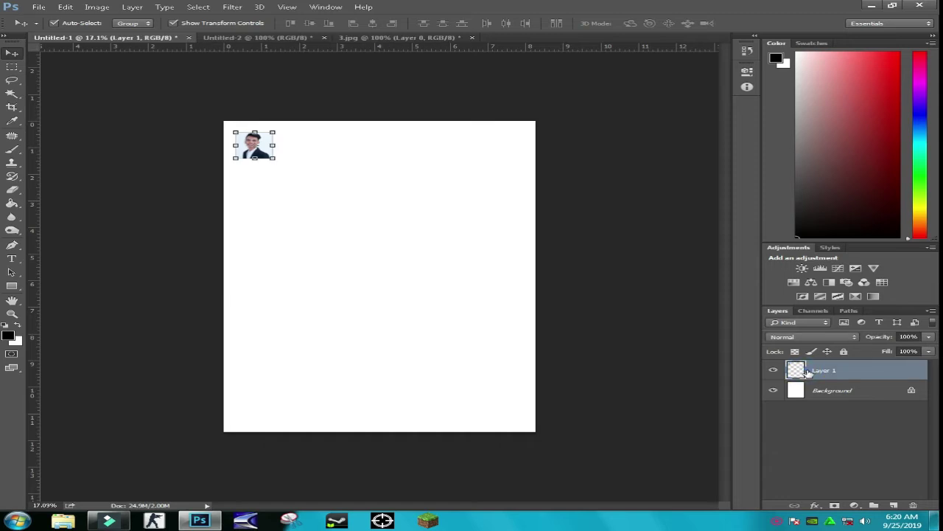
pyautogui.doubleClick(807, 373)
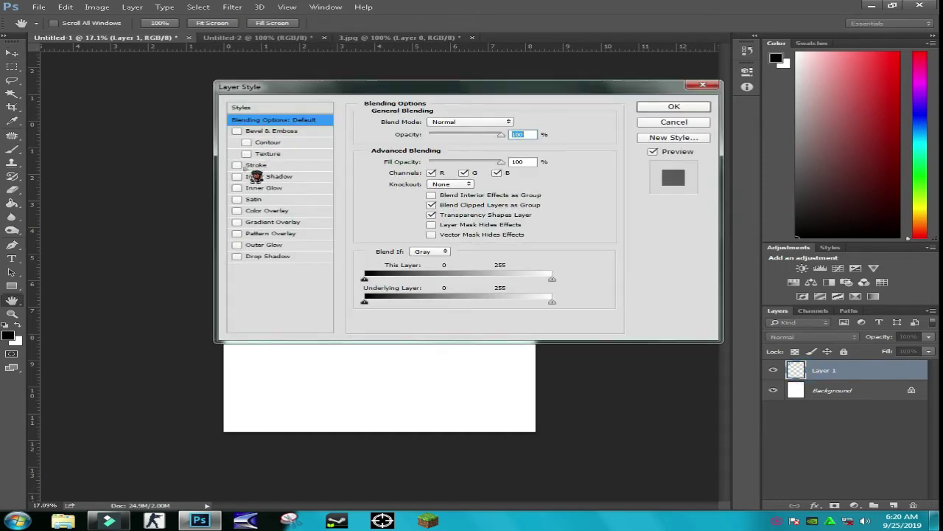
pyautogui.click(254, 165)
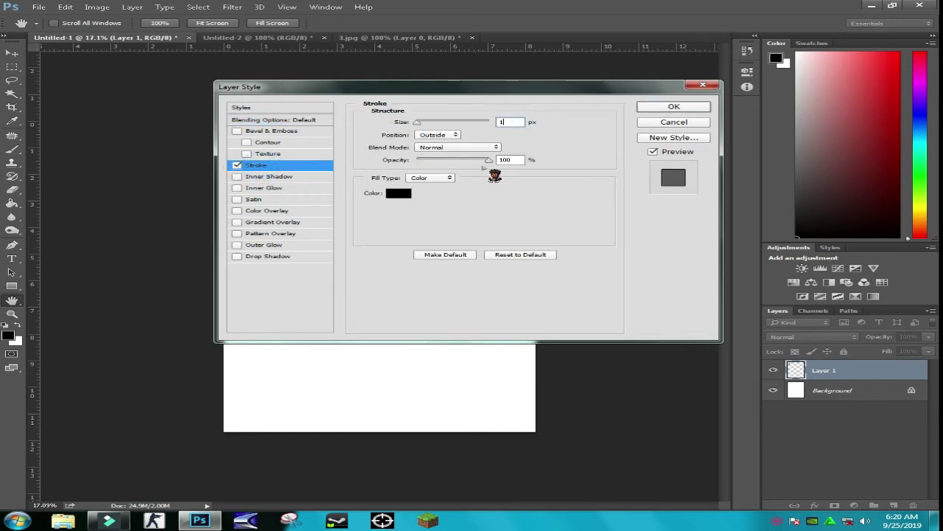
pyautogui.doubleClick(525, 161)
pyautogui.write('50')
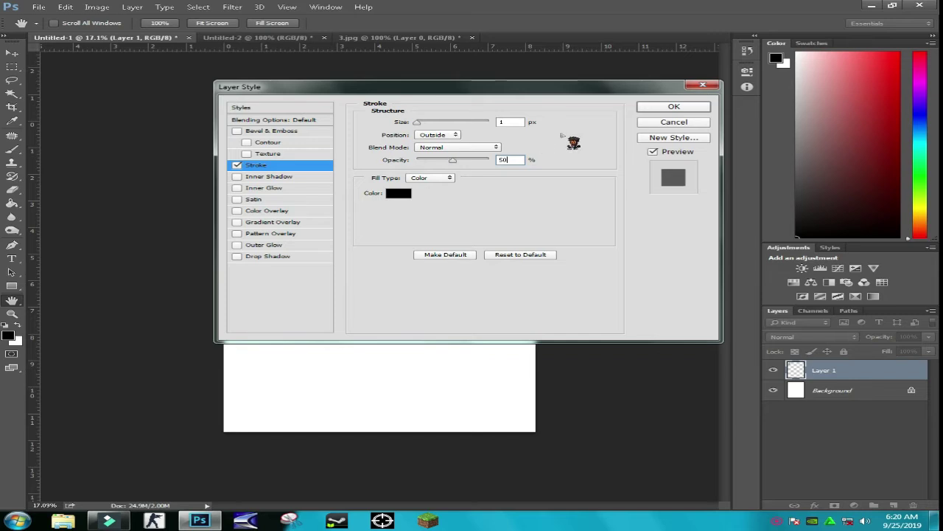
pyautogui.click(672, 108)
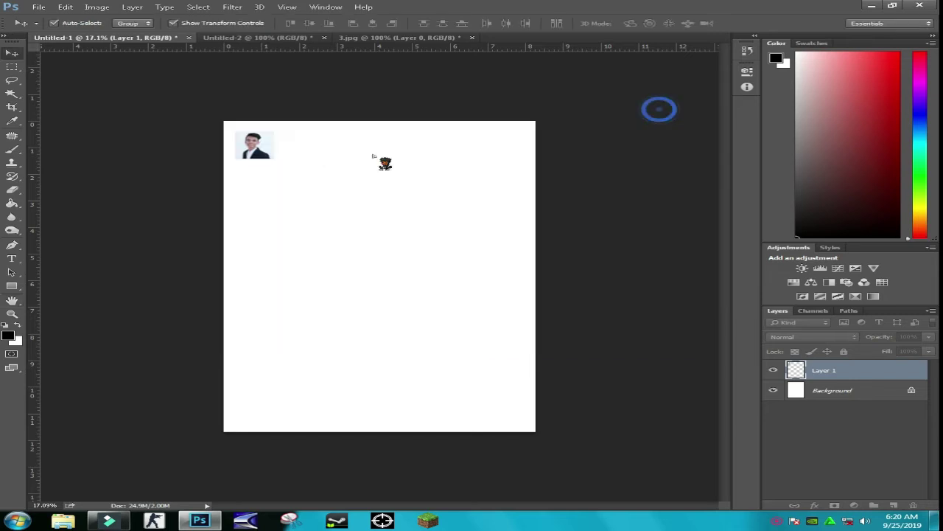
# Step: Duplicate the stroked picture horizontally, edge to edge, until four copies form a row along the page's upper edge
pyautogui.hotkey('ctrl', '0')
pyautogui.click(155, 118)
pyautogui.scroll(8, 154, 118)
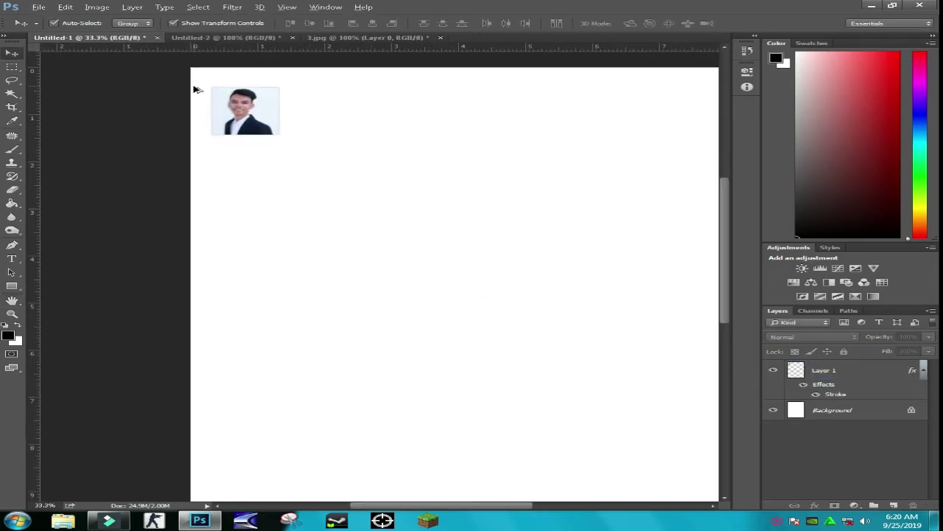
pyautogui.scroll(3, 335, 92)
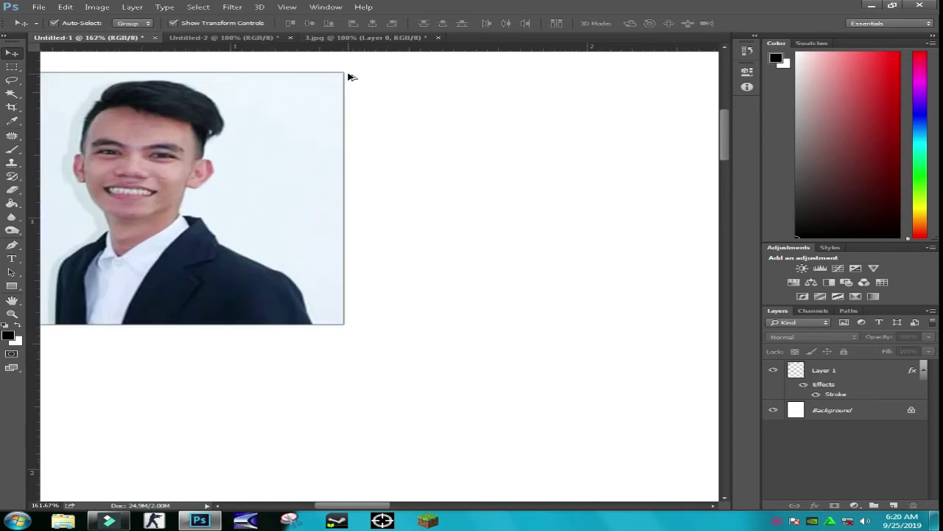
pyautogui.scroll(-4, 349, 78)
pyautogui.scroll(-2, 341, 87)
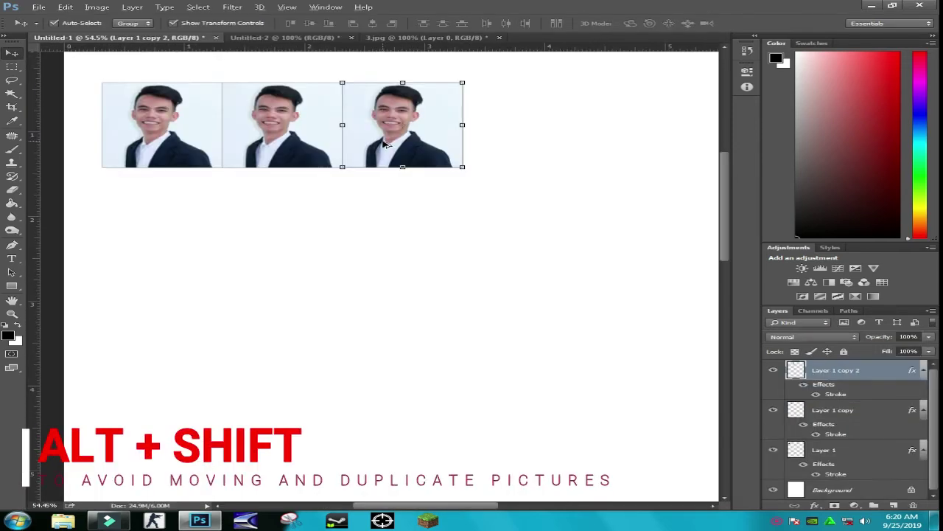
pyautogui.moveTo(461, 145); pyautogui.dragTo(580, 145)
# Step: Select all four pictures in the row and duplicate them directly below as a second row
pyautogui.moveTo(196, 199); pyautogui.dragTo(560, 122)
pyautogui.moveTo(509, 152); pyautogui.dragTo(449, 213)
pyautogui.click(199, 253)
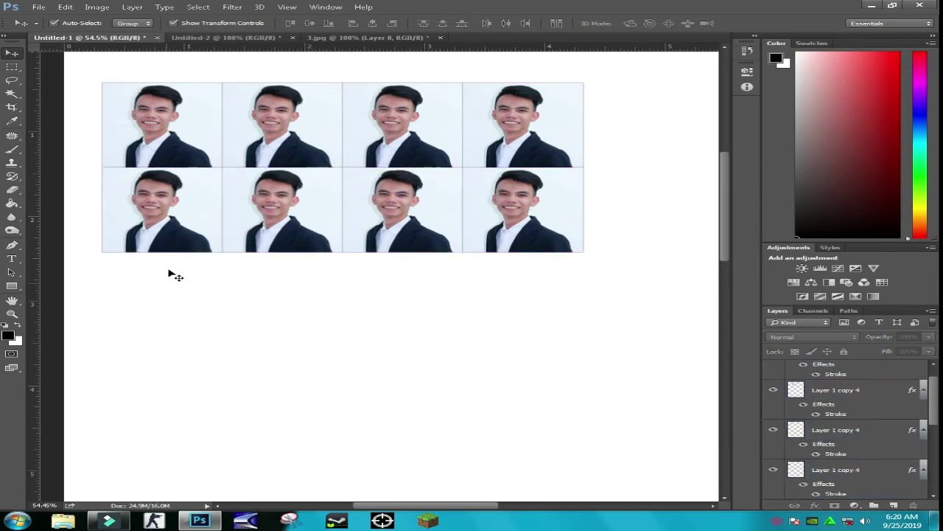
# Step: Select both rows of pictures and duplicate them directly below to form a four-by-four grid
pyautogui.moveTo(172, 273); pyautogui.dragTo(472, 152)
pyautogui.moveTo(512, 193); pyautogui.dragTo(514, 336)
pyautogui.moveTo(514, 374); pyautogui.dragTo(526, 358)
pyautogui.click(650, 299)
pyautogui.scroll(-1, 580, 301)
pyautogui.scroll(-4, 586, 296)
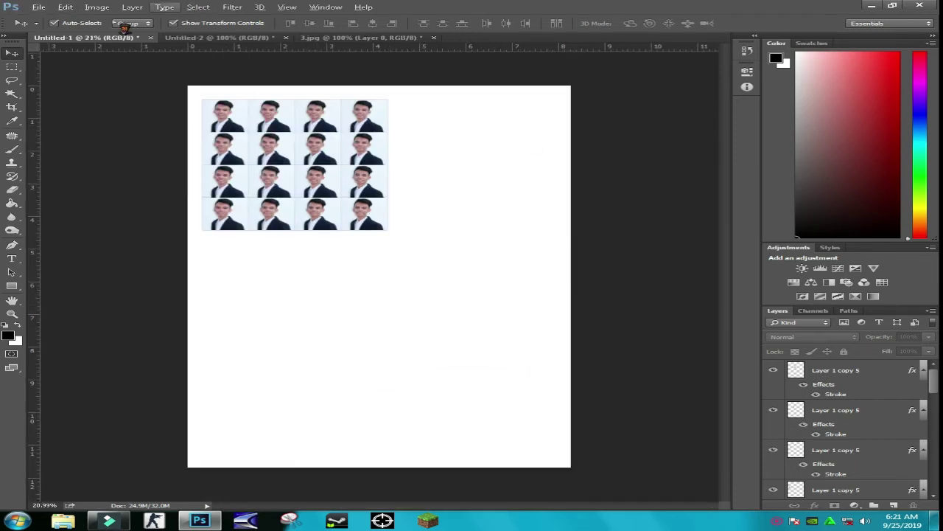
# Step: Create a new 2 x 2 inch document, Untitled-3, at 300 pixels/inch in RGB with a white background
pyautogui.click(38, 8)
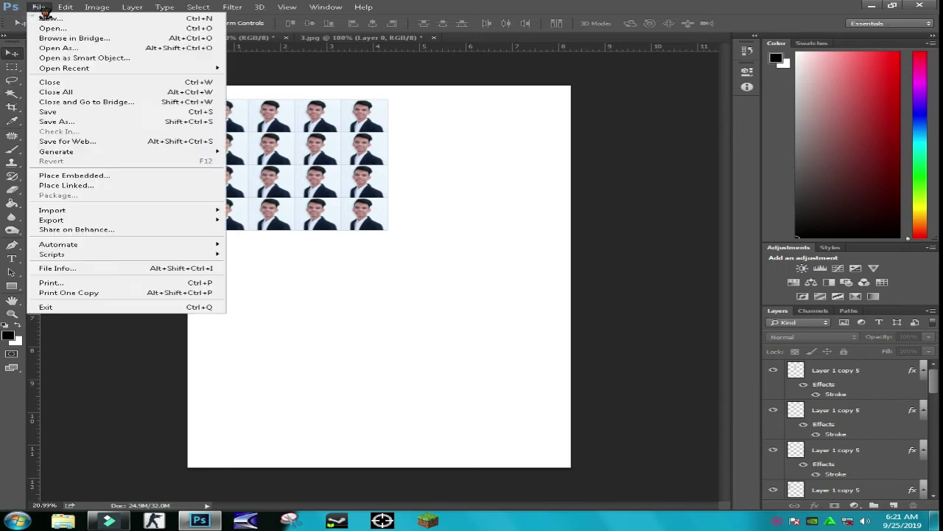
pyautogui.click(62, 20)
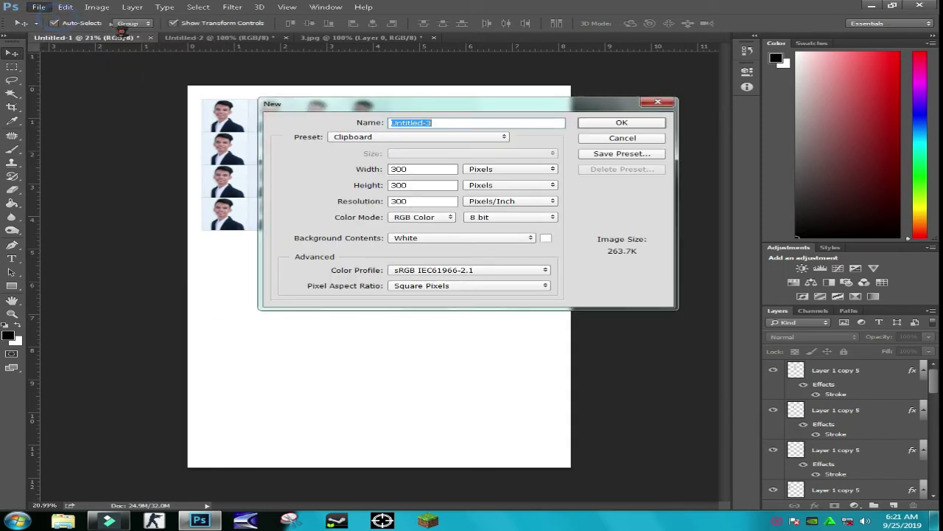
pyautogui.click(369, 136)
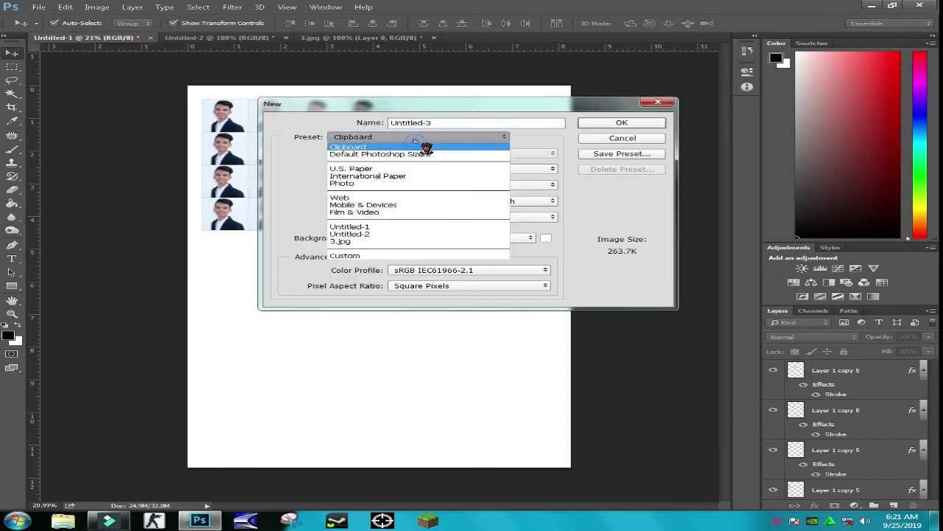
pyautogui.click(361, 183)
pyautogui.doubleClick(411, 169)
pyautogui.write('2')
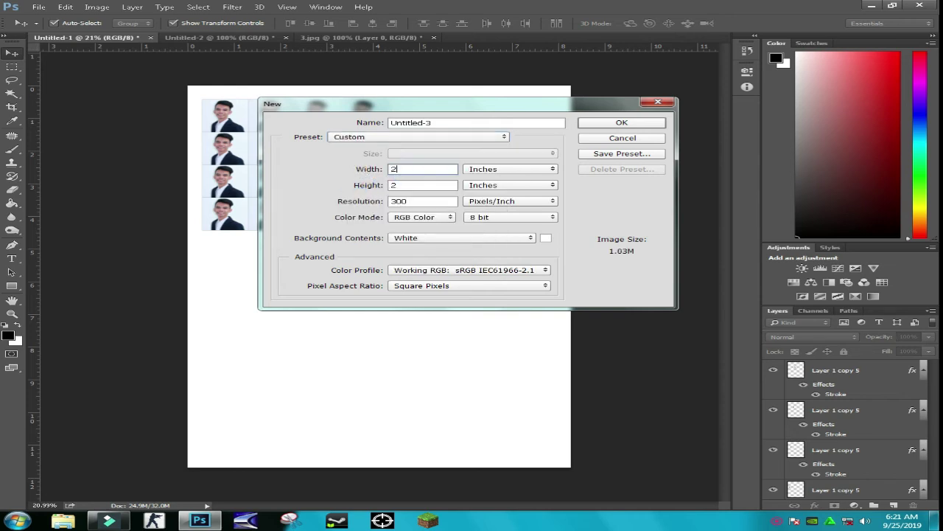
pyautogui.click(622, 123)
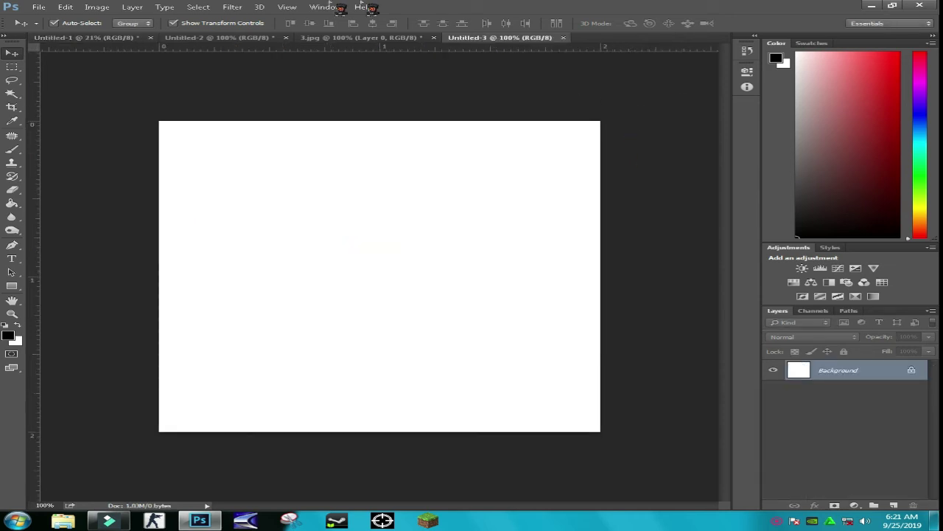
# Step: Undo the cut in 3.jpg to restore the photo, cut it again and paste it into Untitled-3
pyautogui.click(364, 37)
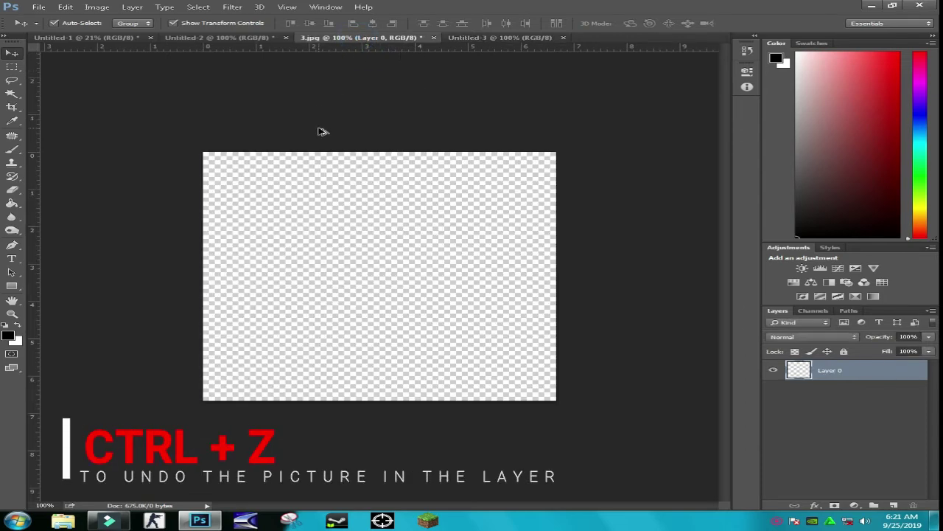
pyautogui.hotkey('ctrl', 'z')
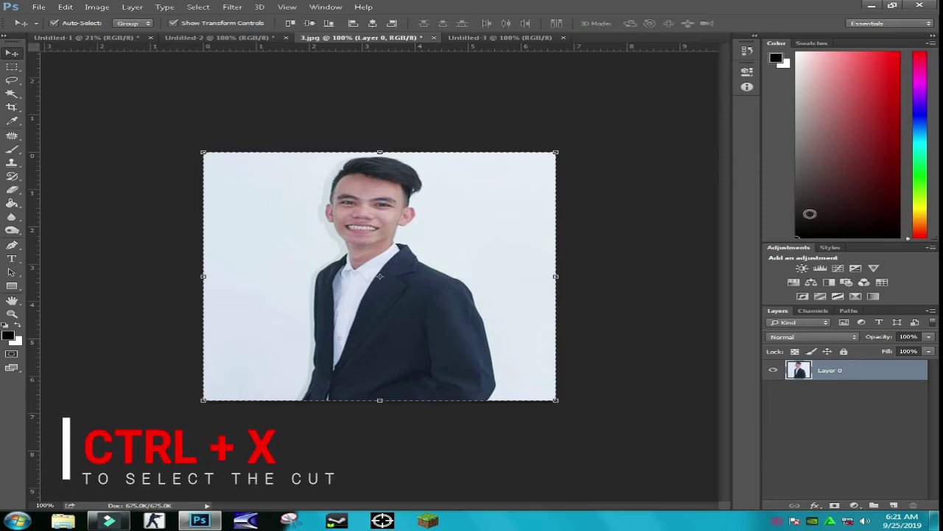
pyautogui.hotkey('ctrl', 'x')
pyautogui.click(497, 37)
pyautogui.hotkey('ctrl', 'v')
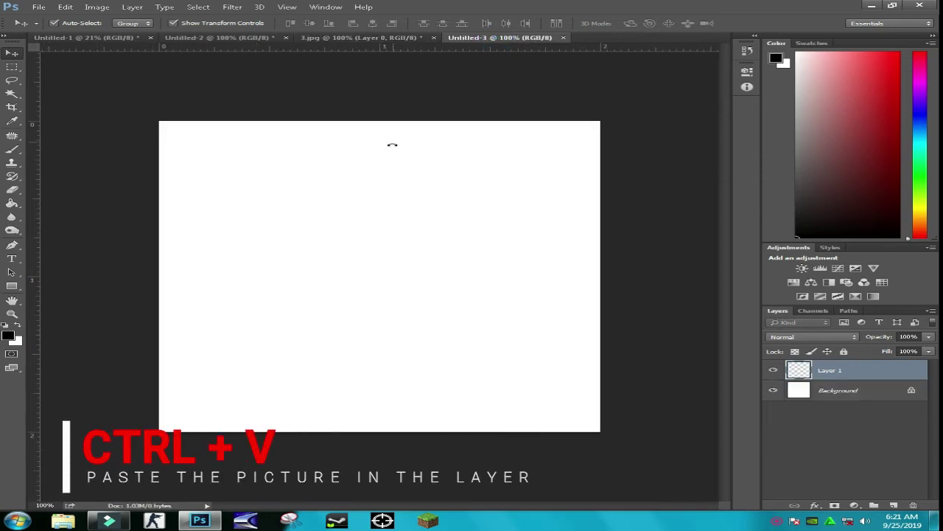
# Step: Scale the pasted photo proportionally to about 176% and position it so the man is centred and the canvas is filled
pyautogui.hotkey('ctrl', 't')
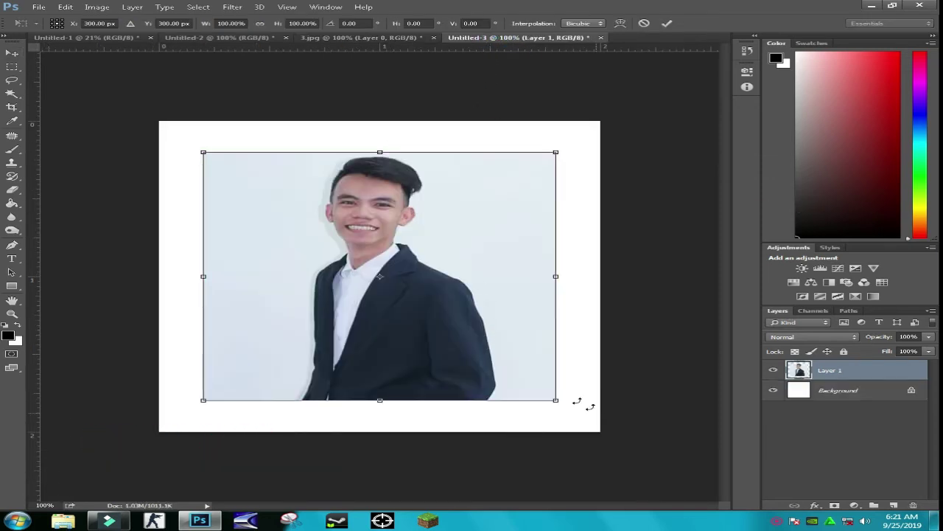
pyautogui.moveTo(555, 400); pyautogui.dragTo(718, 507)
pyautogui.scroll(-3, 456, 341)
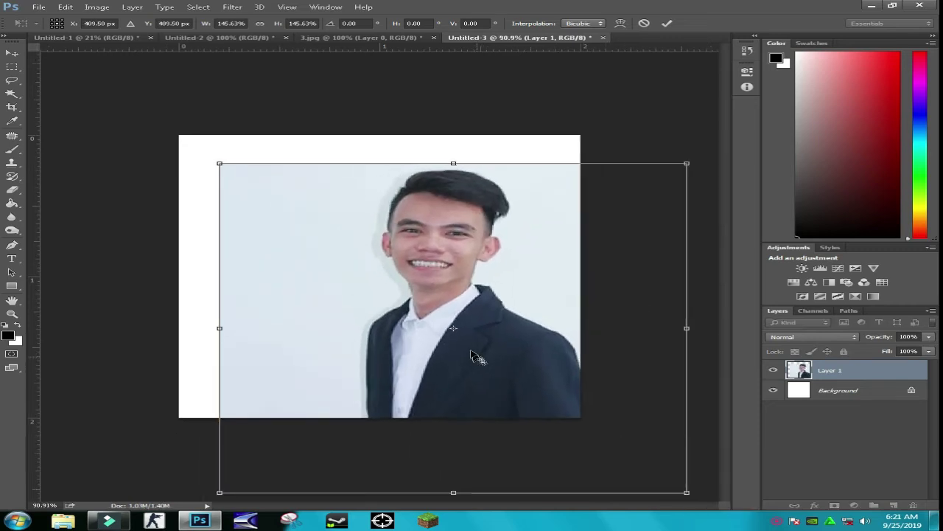
pyautogui.moveTo(457, 341)
pyautogui.mouseDown()
pyautogui.moveTo(381, 308)
pyautogui.moveTo(417, 344)
pyautogui.moveTo(443, 343)
pyautogui.mouseUp()
pyautogui.moveTo(579, 418); pyautogui.dragTo(596, 427)
pyautogui.moveTo(444, 350)
pyautogui.mouseDown()
pyautogui.moveTo(432, 358)
pyautogui.moveTo(431, 339)
pyautogui.mouseUp()
pyautogui.moveTo(576, 428); pyautogui.dragTo(630, 468)
pyautogui.moveTo(514, 403); pyautogui.dragTo(472, 401)
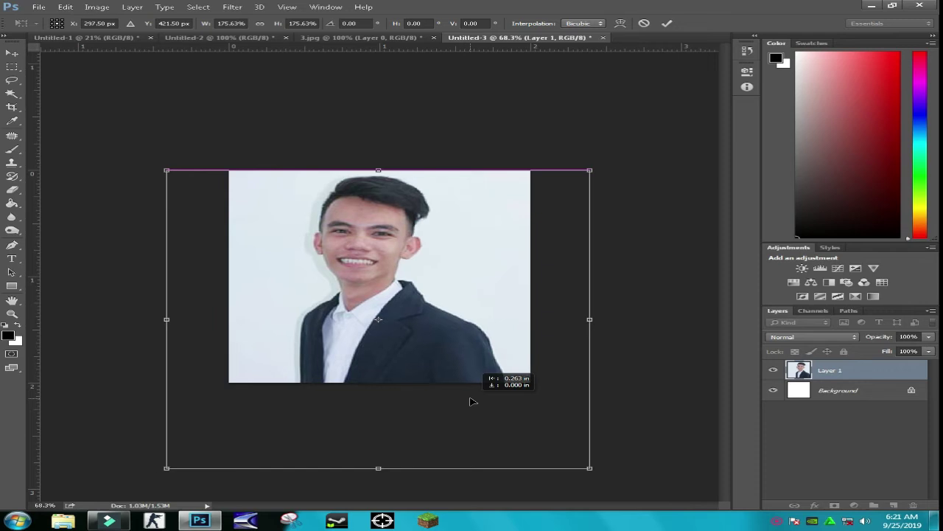
pyautogui.press('Return')
pyautogui.click(497, 113)
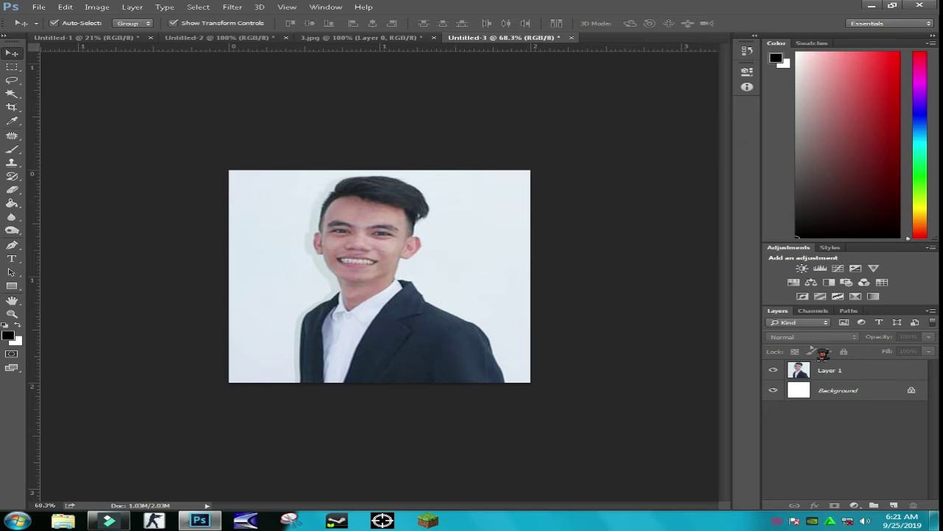
# Step: Merge the enlarged photo layer and the Background of Untitled-3 into a single layer
pyautogui.click(822, 370)
pyautogui.keyDown('shift'); pyautogui.click(855, 398); pyautogui.keyUp('shift')
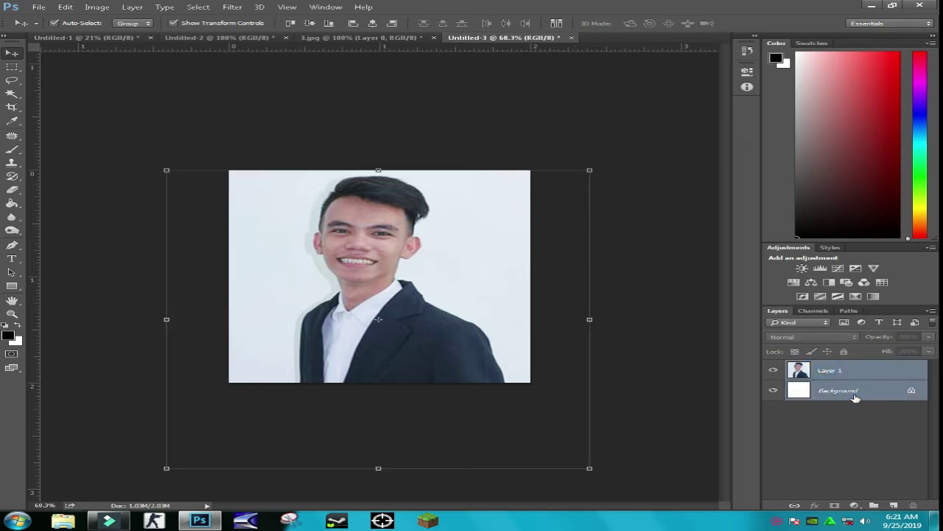
pyautogui.rightClick(877, 398)
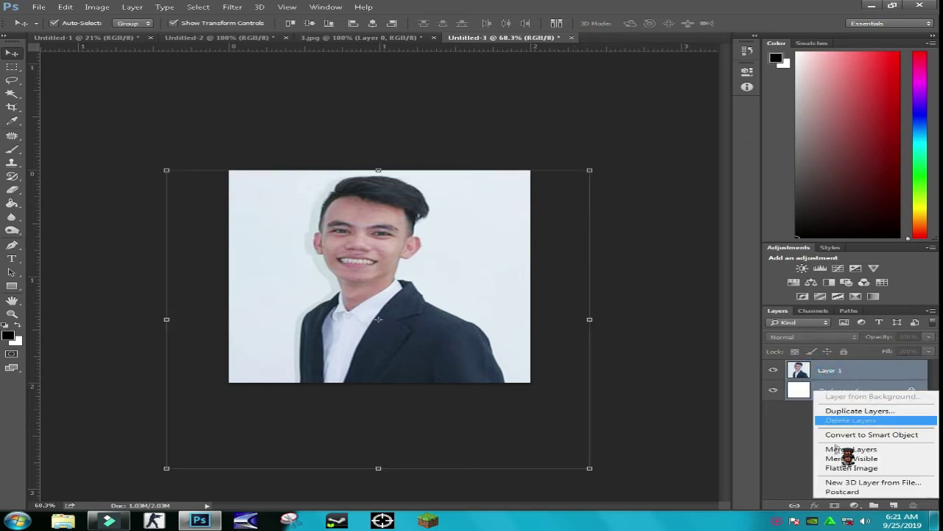
pyautogui.click(841, 450)
# Step: Cut the entire 2 x 2 inch picture out of Untitled-3 and paste it into the page document Untitled-1
pyautogui.hotkey('ctrl', 'a')
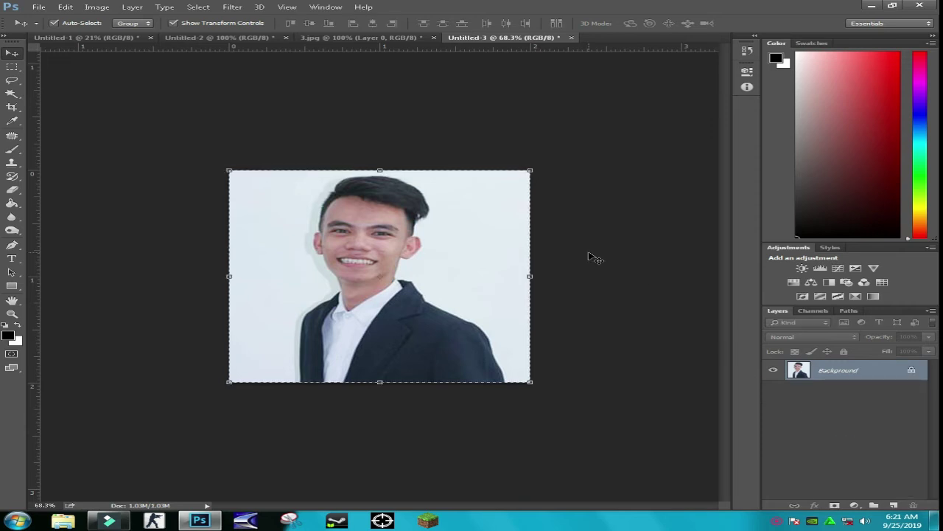
pyautogui.press('BackSpace')
pyautogui.click(94, 38)
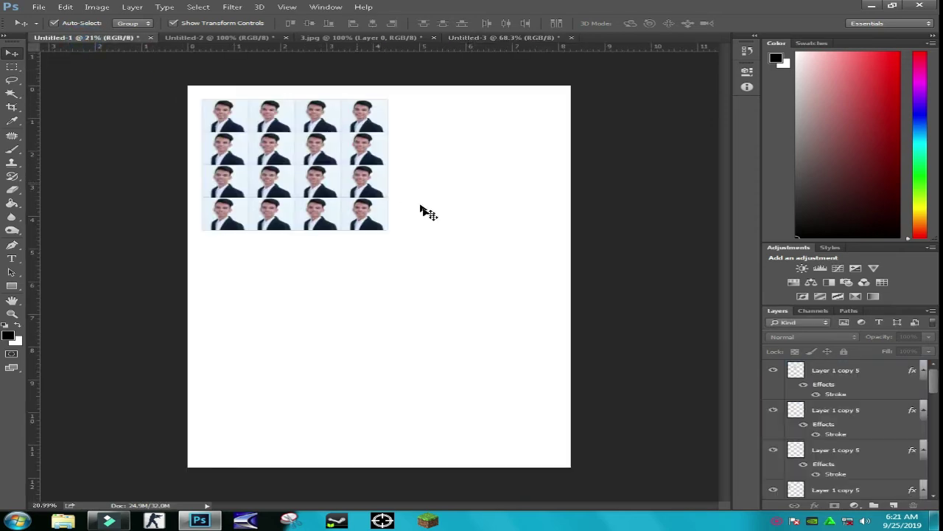
pyautogui.hotkey('ctrl', 'v')
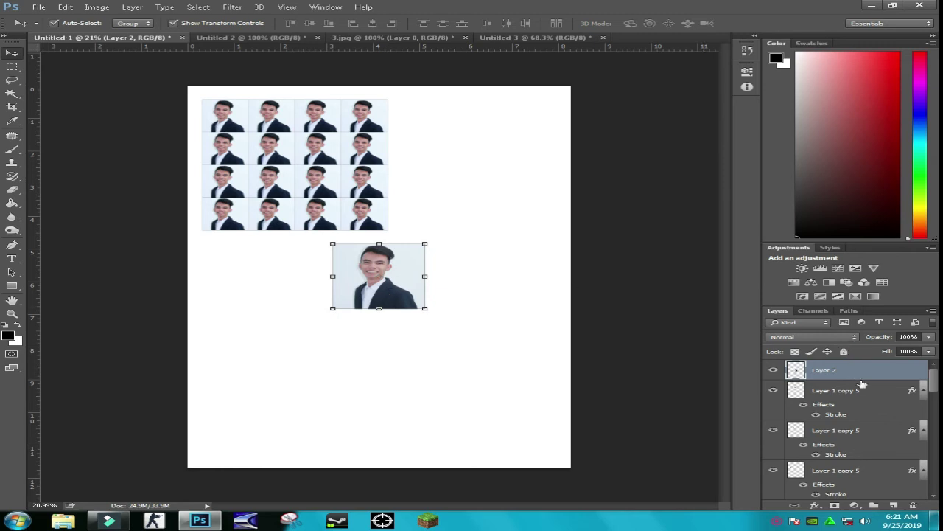
# Step: Add a 1 px black outside stroke to the pasted 2 x 2 inch picture
pyautogui.click(647, 343)
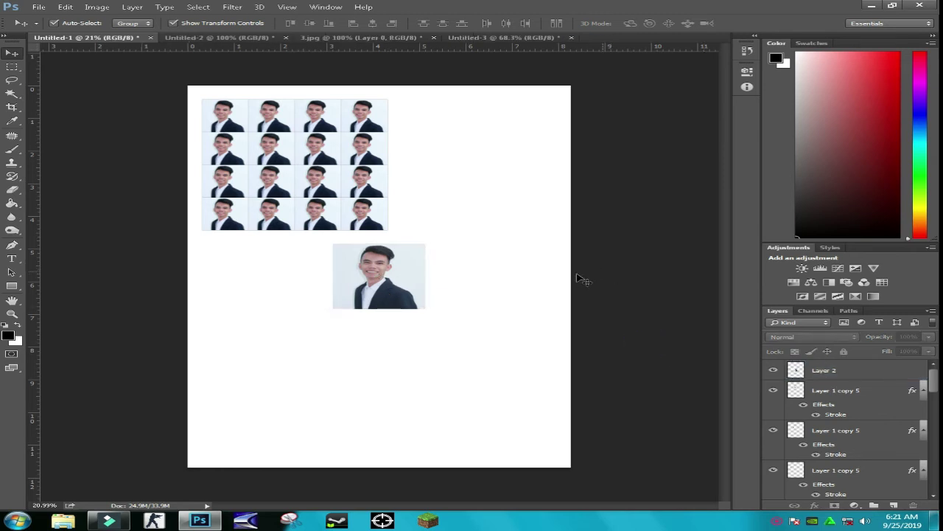
pyautogui.rightClick(846, 394)
pyautogui.click(362, 308)
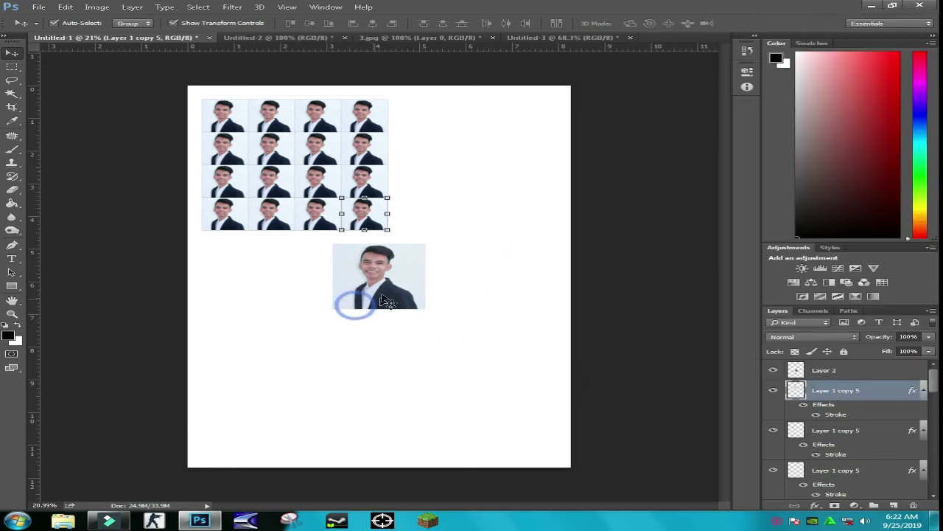
pyautogui.click(365, 304)
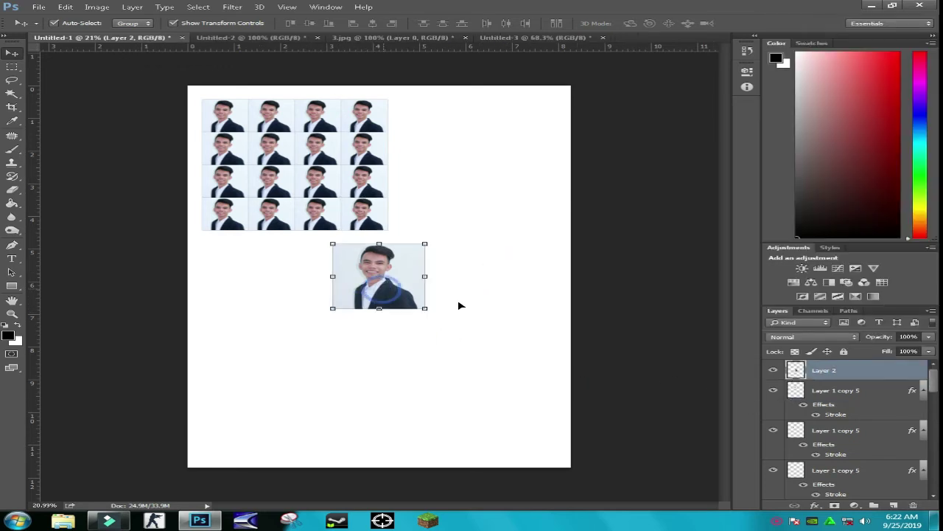
pyautogui.doubleClick(811, 374)
pyautogui.click(256, 165)
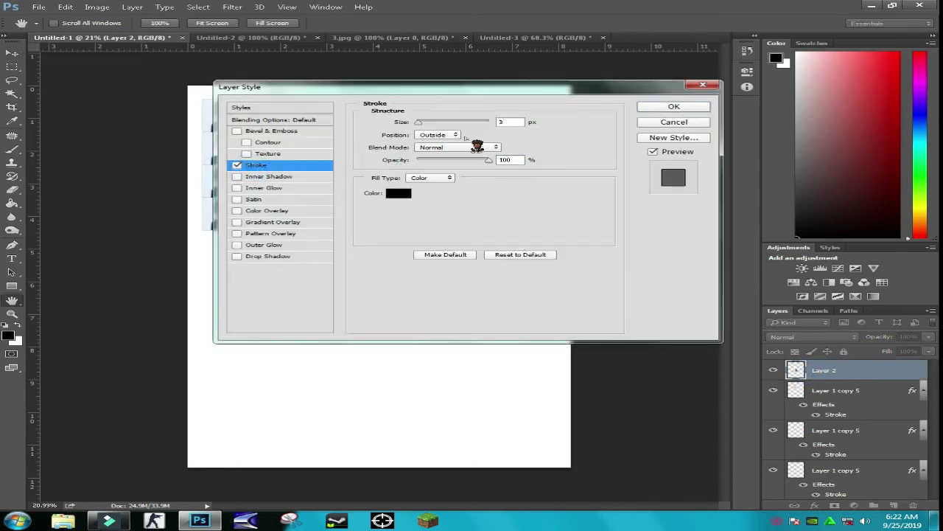
pyautogui.doubleClick(508, 122)
pyautogui.write('1')
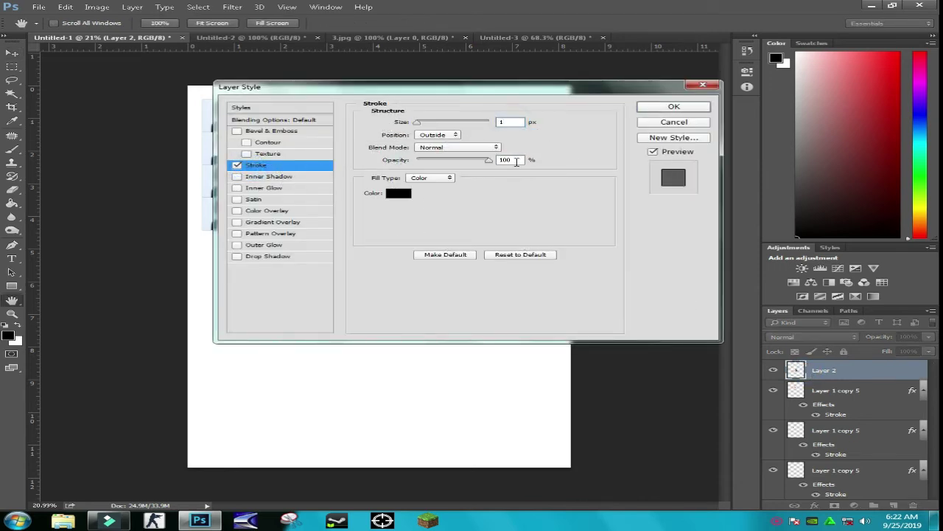
pyautogui.doubleClick(514, 160)
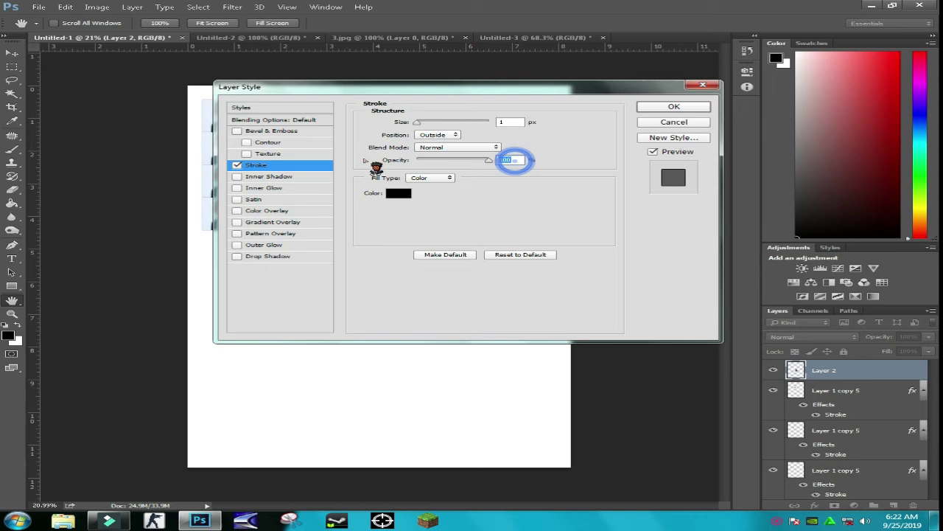
pyautogui.click(673, 107)
pyautogui.click(537, 191)
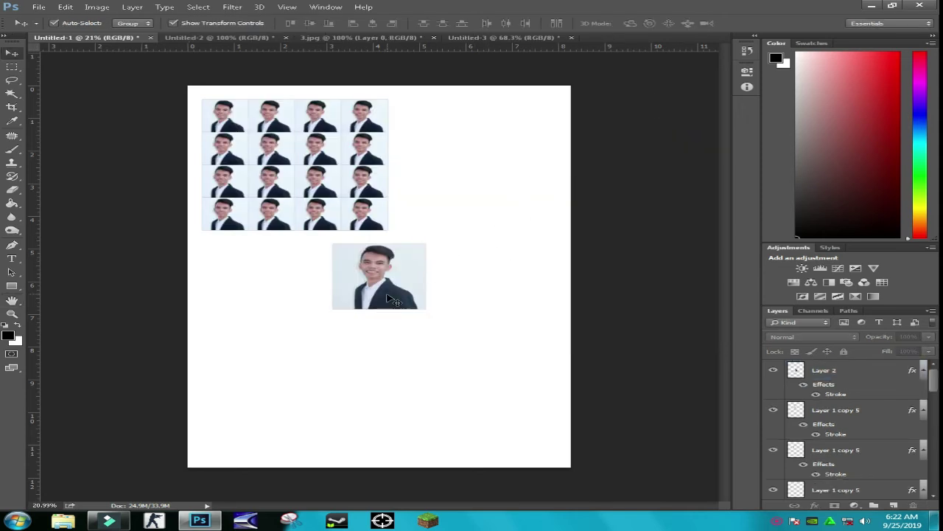
# Step: Move the 2 x 2 inch picture beside the 1 x 1 grid and duplicate it into a two-by-two block of four adjoining pictures
pyautogui.moveTo(387, 295); pyautogui.dragTo(542, 132)
pyautogui.moveTo(507, 195); pyautogui.dragTo(462, 193)
pyautogui.moveTo(505, 134); pyautogui.dragTo(504, 201)
pyautogui.moveTo(298, 262); pyautogui.dragTo(549, 138)
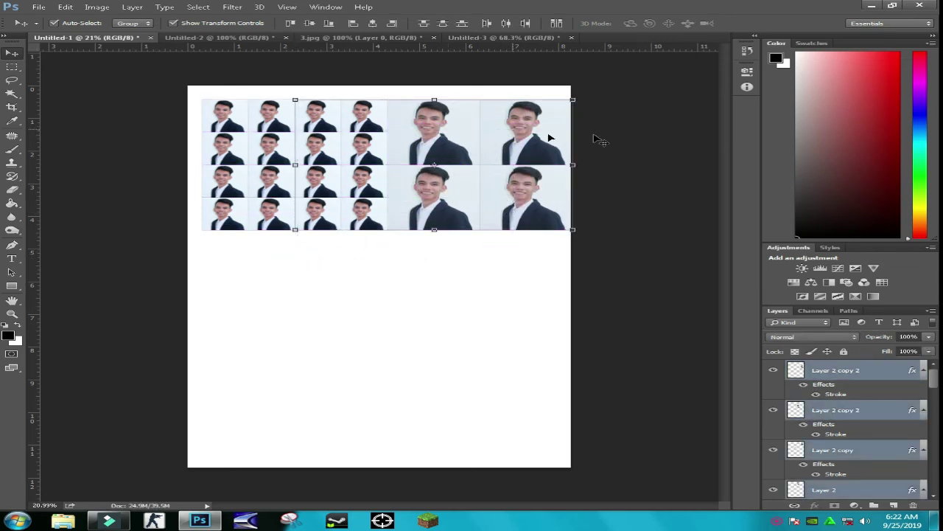
# Step: Group all the 1 x 1 and 2 x 2 inch pictures and centre the group horizontally on the page
pyautogui.click(604, 133)
pyautogui.moveTo(631, 90); pyautogui.dragTo(183, 233)
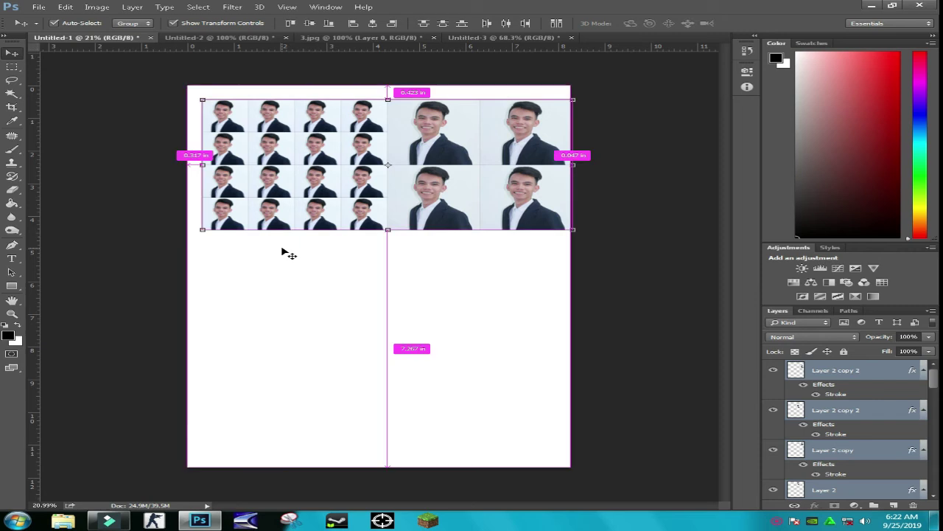
pyautogui.hotkey('ctrl', 'g')
pyautogui.hotkey('ctrl', 'a')
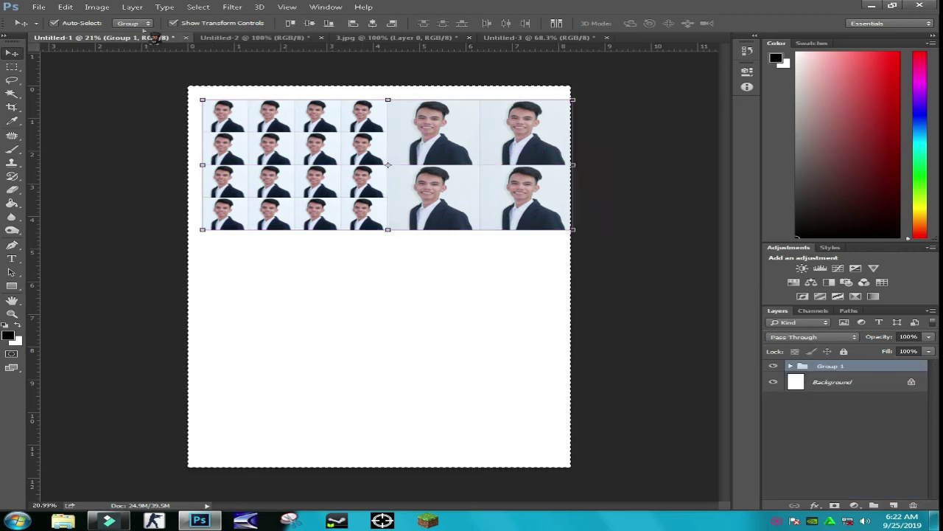
pyautogui.click(372, 23)
pyautogui.hotkey('ctrl', 'd')
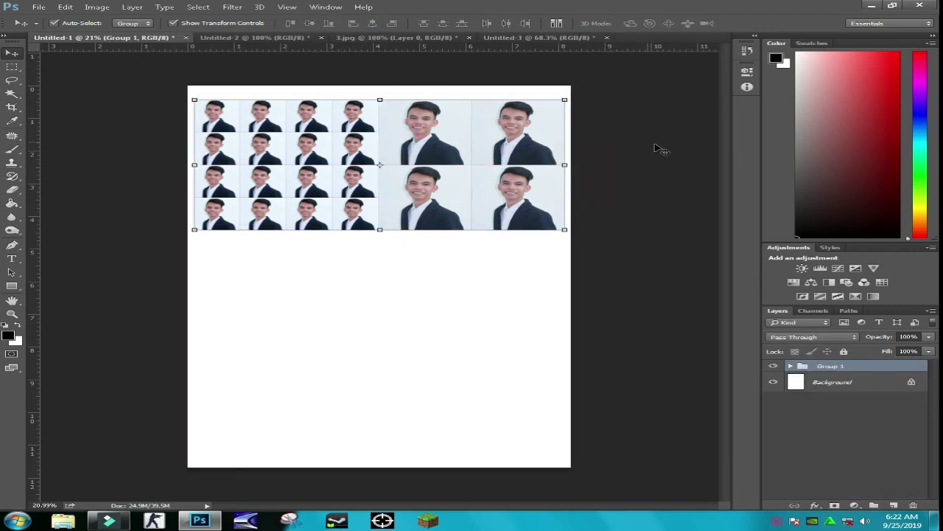
pyautogui.click(656, 143)
pyautogui.scroll(1, 457, 154)
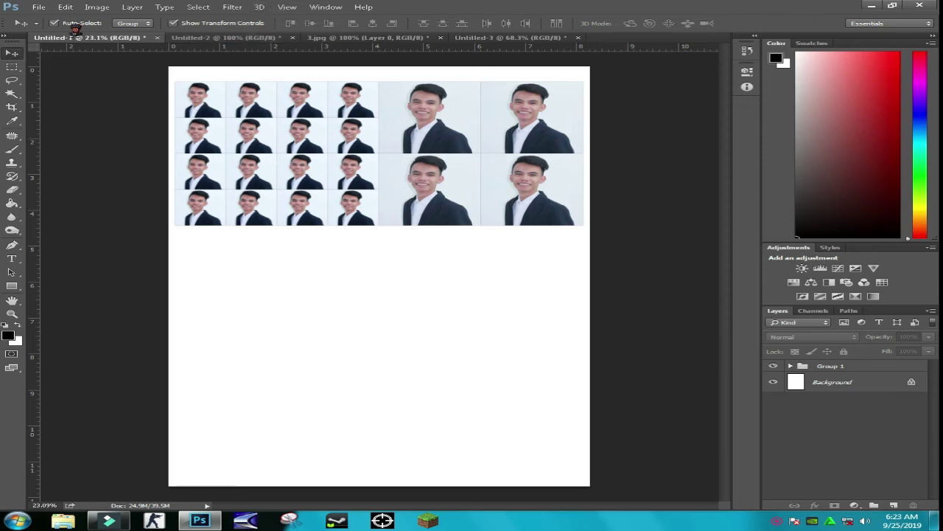
# Step: Create a new white RGB document 35 mm wide and 45 mm high at 300 pixels/inch
pyautogui.click(38, 6)
pyautogui.click(72, 19)
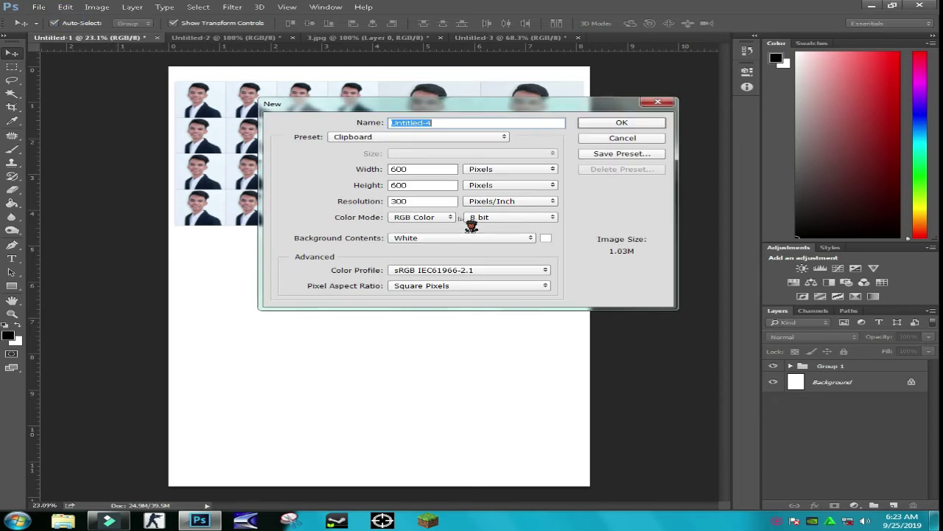
pyautogui.click(479, 169)
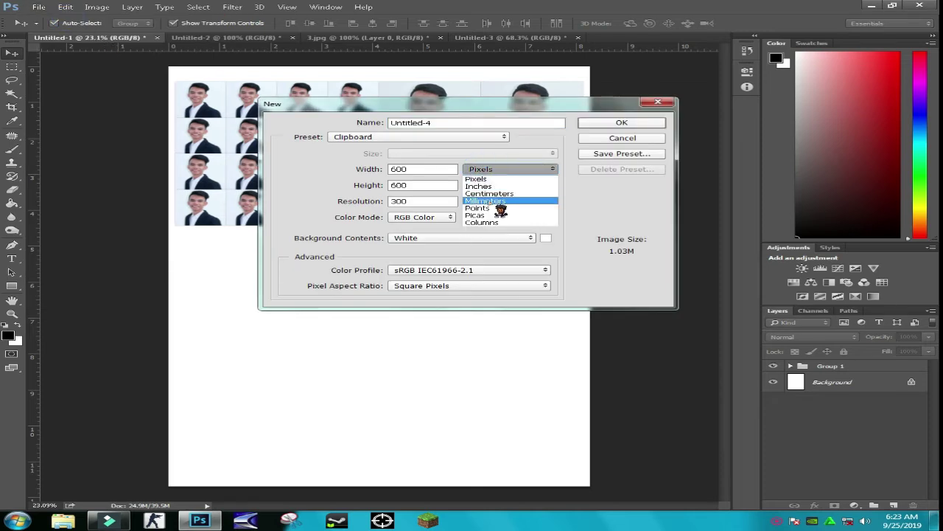
pyautogui.click(498, 202)
pyautogui.doubleClick(433, 170)
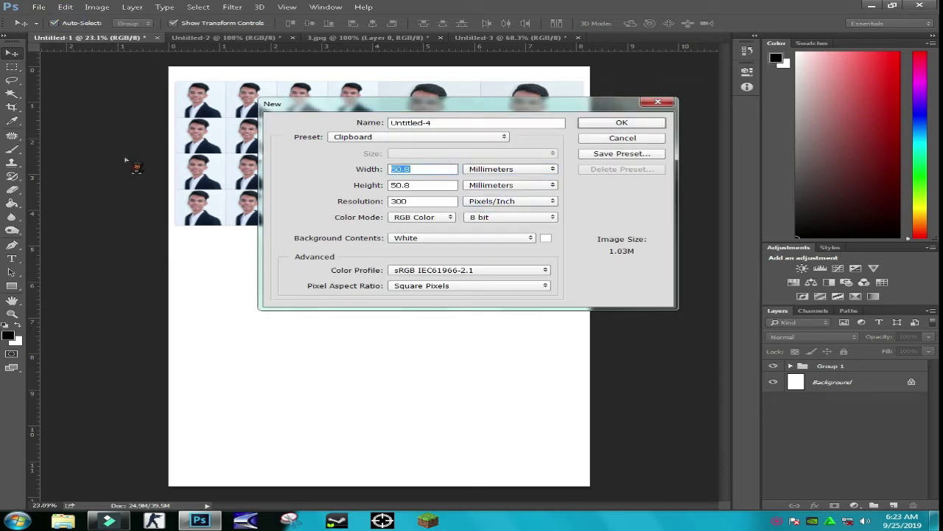
pyautogui.write('35')
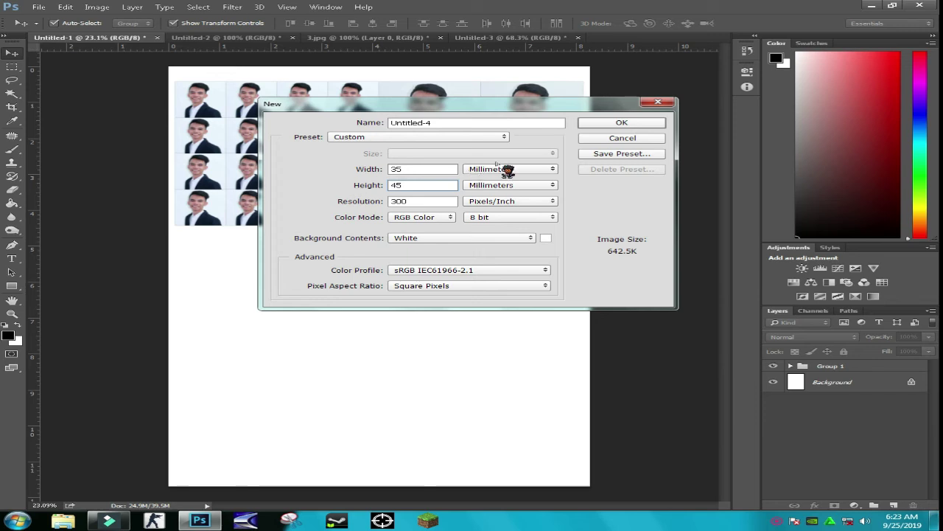
pyautogui.click(626, 124)
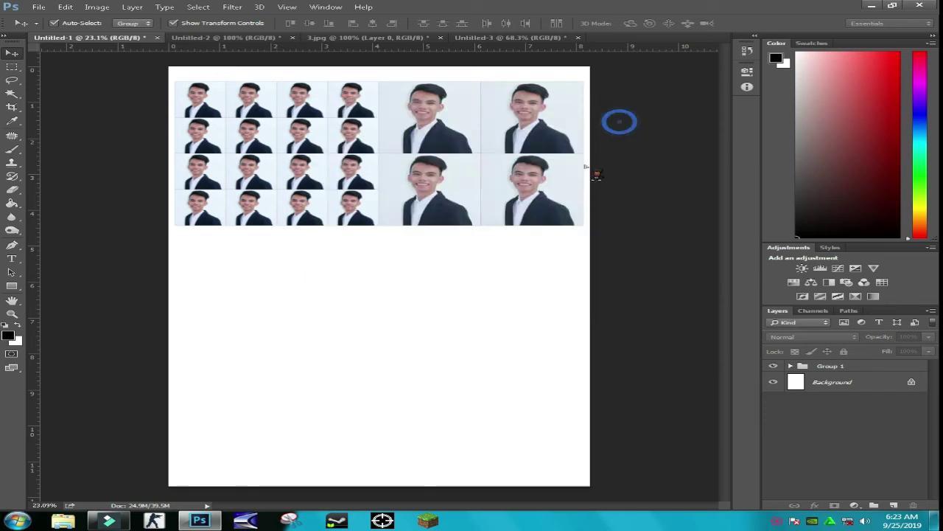
pyautogui.scroll(2, 416, 309)
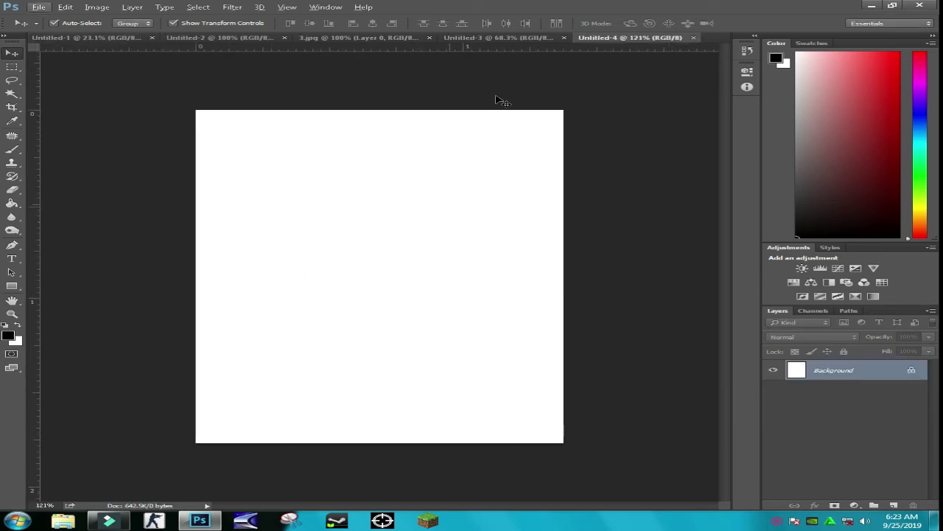
# Step: Undo the cut in 3.jpg to restore the photo, cut it again and paste it into Untitled-4
pyautogui.click(503, 38)
pyautogui.click(387, 38)
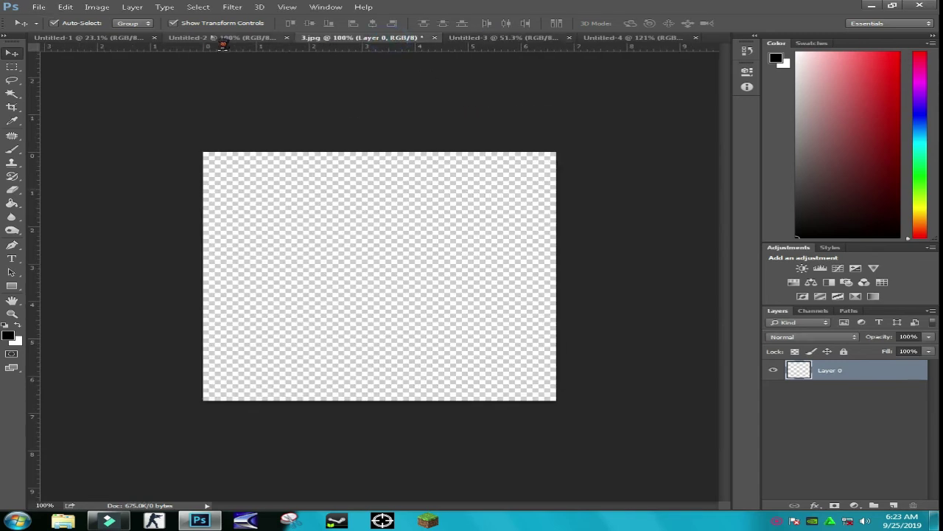
pyautogui.hotkey('ctrl', 'z')
pyautogui.hotkey('ctrl', 'z')
pyautogui.click(634, 38)
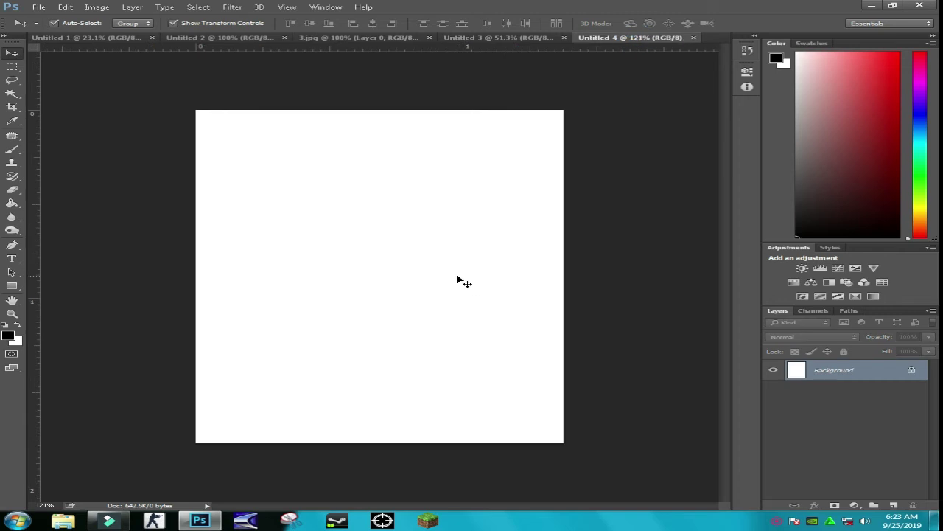
pyautogui.hotkey('ctrl', 'v')
# Step: Scale the pasted photo proportionally to about 128% and position it so the man is roughly centred and the canvas is filled
pyautogui.hotkey('ctrl', 't')
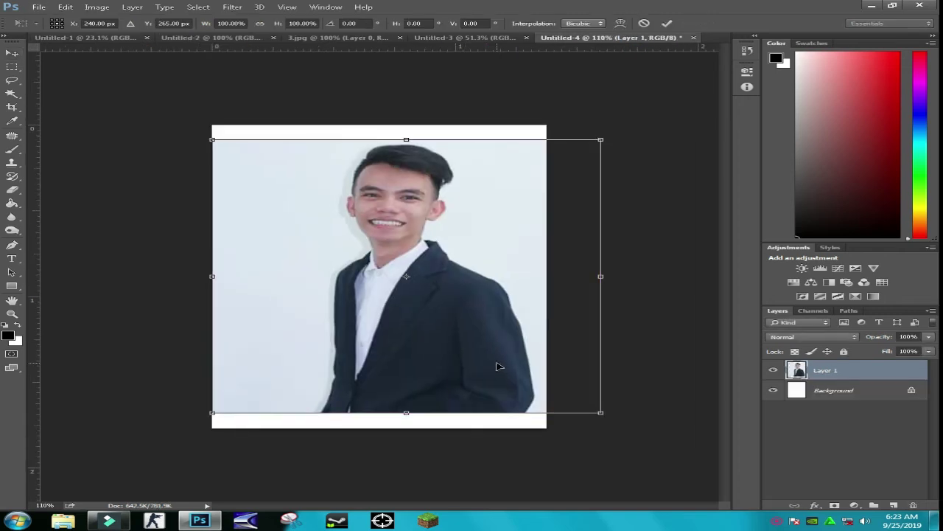
pyautogui.moveTo(611, 411); pyautogui.dragTo(715, 490)
pyautogui.moveTo(520, 417); pyautogui.dragTo(433, 401)
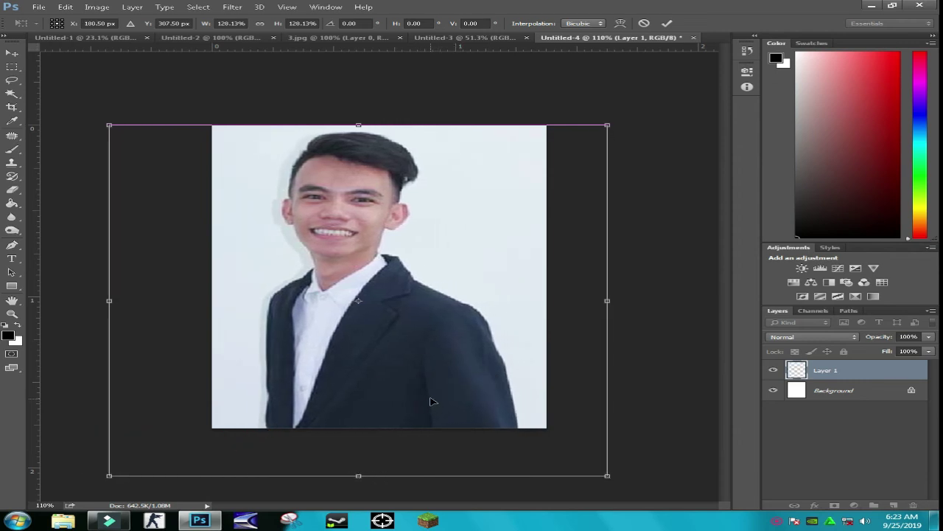
pyautogui.press('Return')
pyautogui.press('Right')
pyautogui.press('Right')
pyautogui.press('Right')
pyautogui.press('Right')
pyautogui.press('Right')
pyautogui.press('Right')
pyautogui.press('Right')
pyautogui.press('Right')
pyautogui.press('Right')
pyautogui.press('Right')
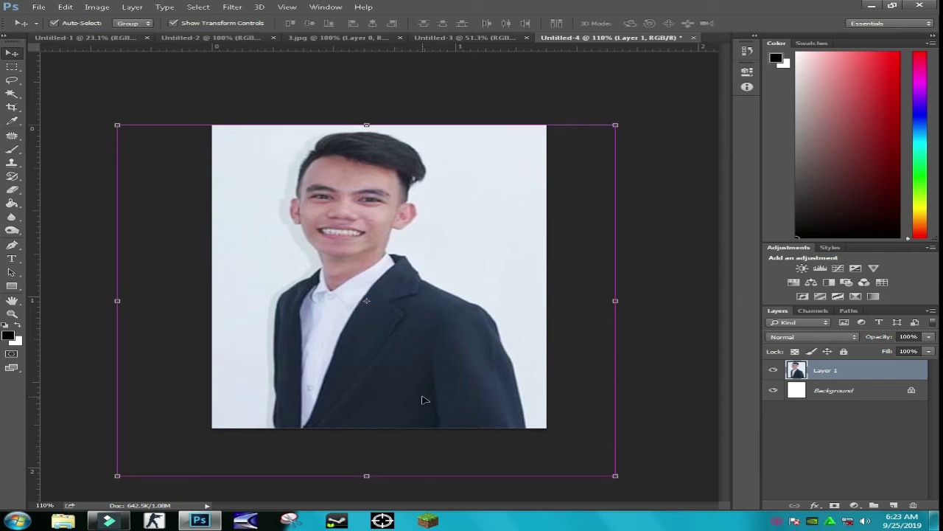
pyautogui.click(643, 393)
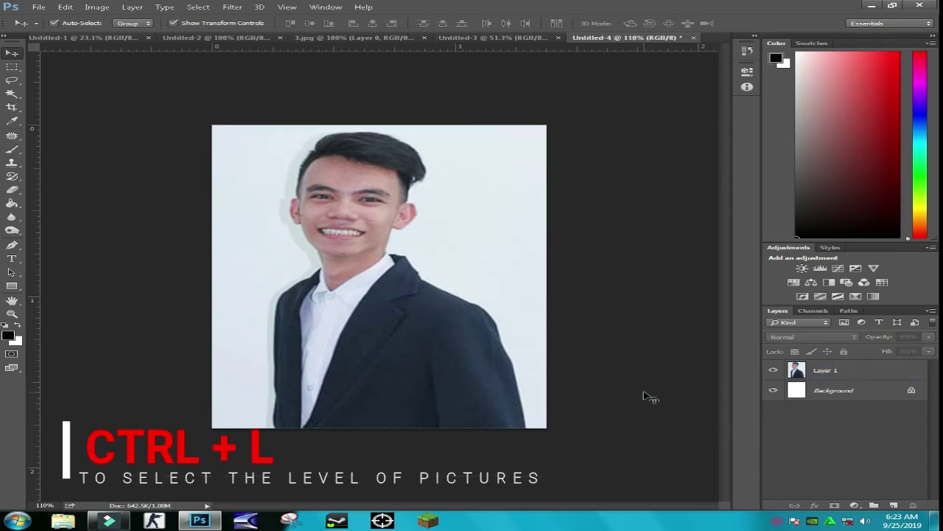
# Step: Brighten Layer 1 with Levels, setting the input black point to 14 and the white point to 243
pyautogui.click(854, 367)
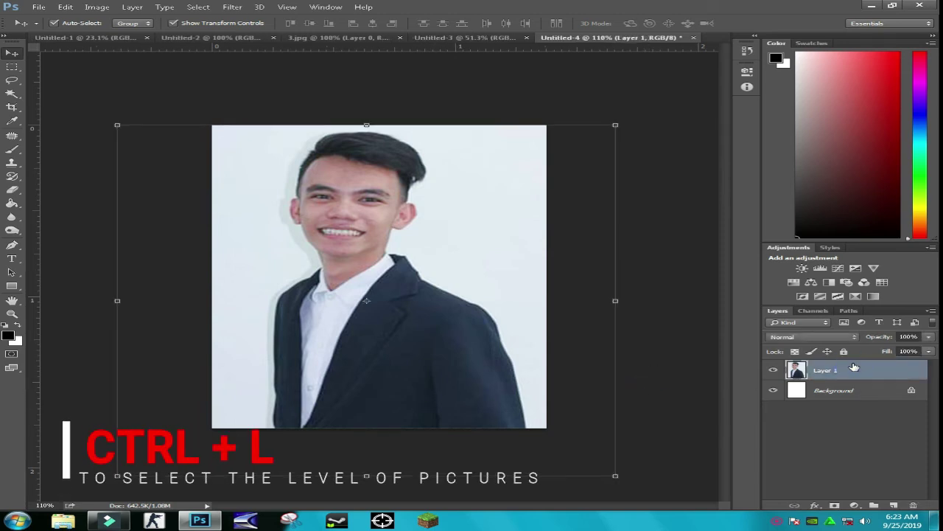
pyautogui.hotkey('ctrl', 'l')
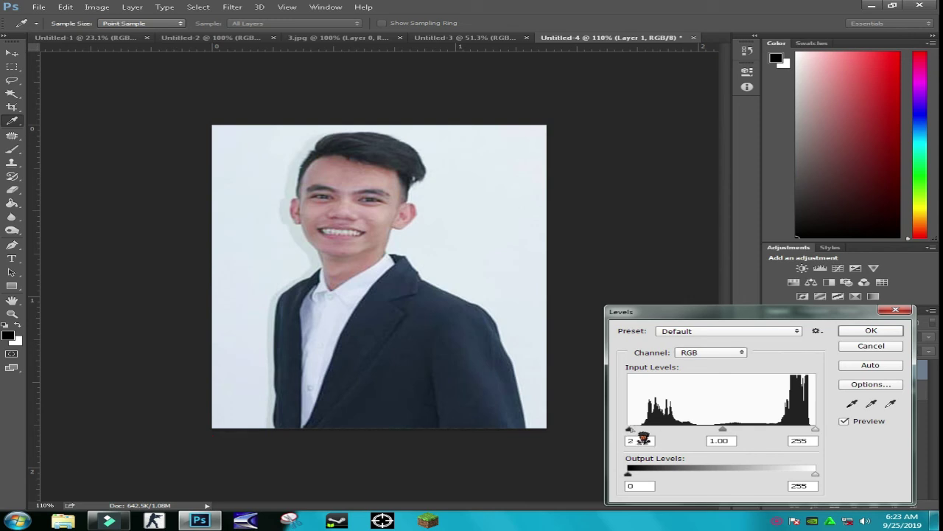
pyautogui.moveTo(640, 436); pyautogui.dragTo(650, 438)
pyautogui.moveTo(826, 440); pyautogui.dragTo(818, 436)
pyautogui.click(871, 330)
pyautogui.press('v')
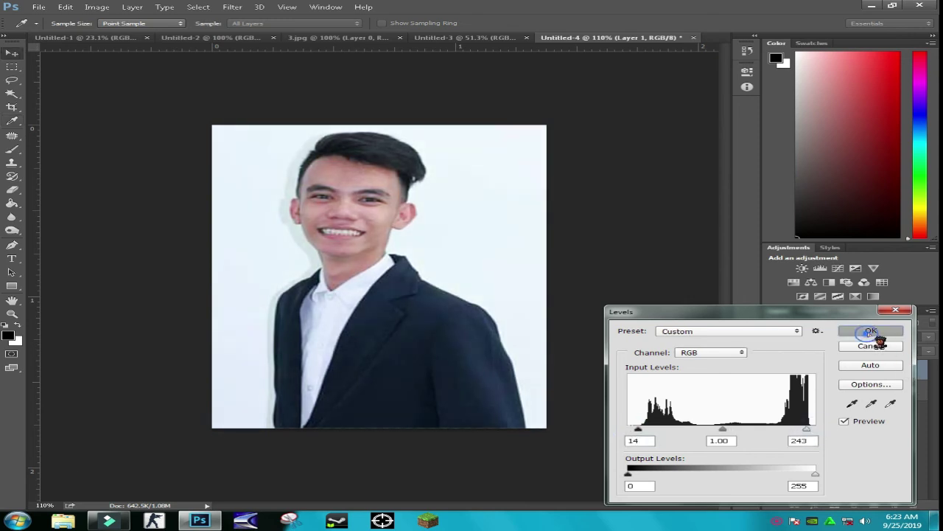
# Step: Merge Layer 1 and the Background of Untitled-4 into a single layer
pyautogui.keyDown('shift'); pyautogui.click(864, 392); pyautogui.keyUp('shift')
pyautogui.rightClick(869, 400)
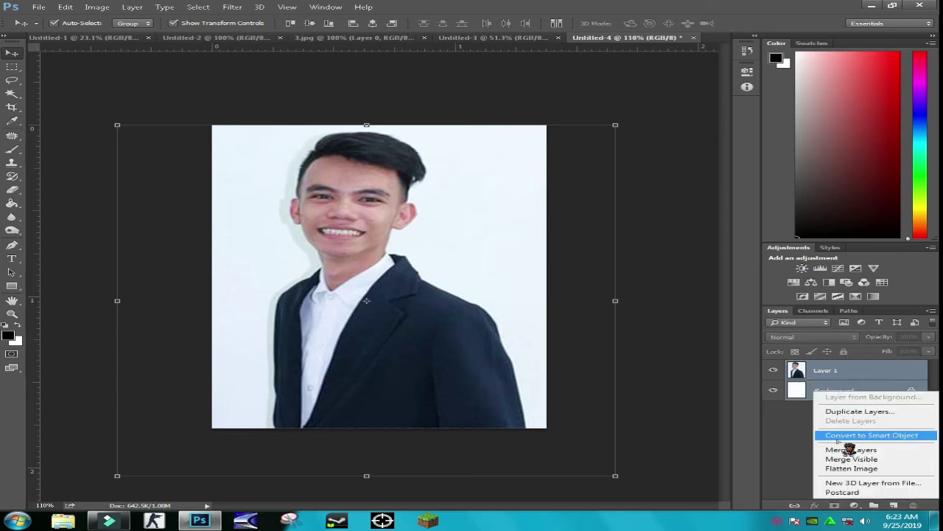
pyautogui.click(848, 451)
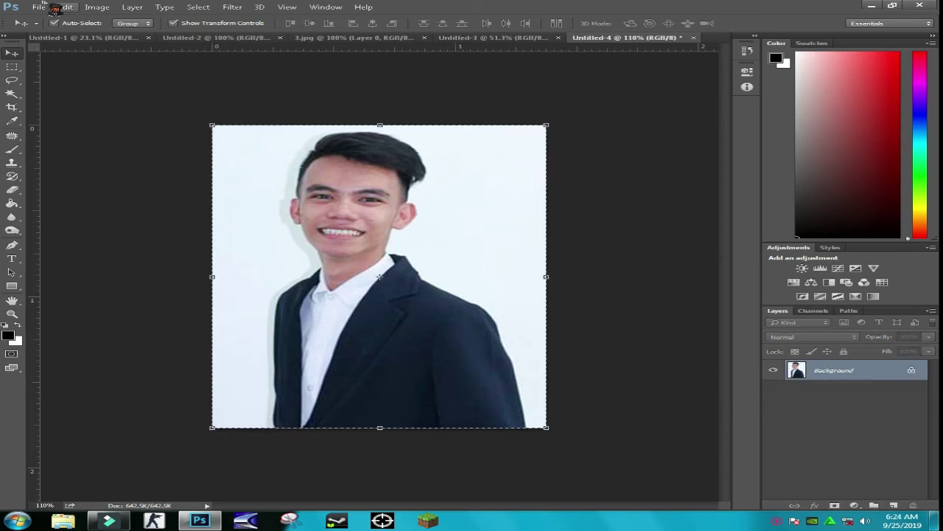
# Step: Paste the 35 x 45 mm picture into the page document Untitled-1 and place it just below the 1 x 1 grid, flush with its left edge
pyautogui.click(91, 37)
pyautogui.hotkey('ctrl', 'v')
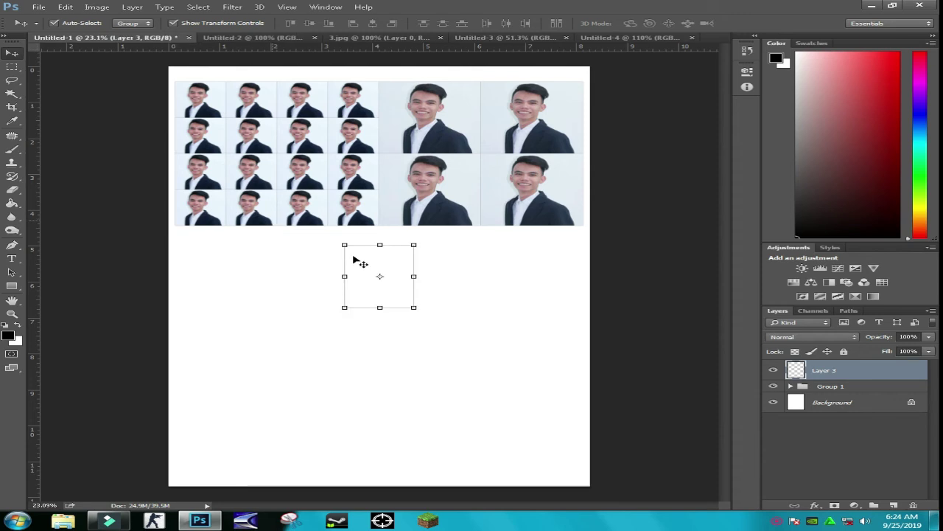
pyautogui.moveTo(404, 265); pyautogui.dragTo(236, 253)
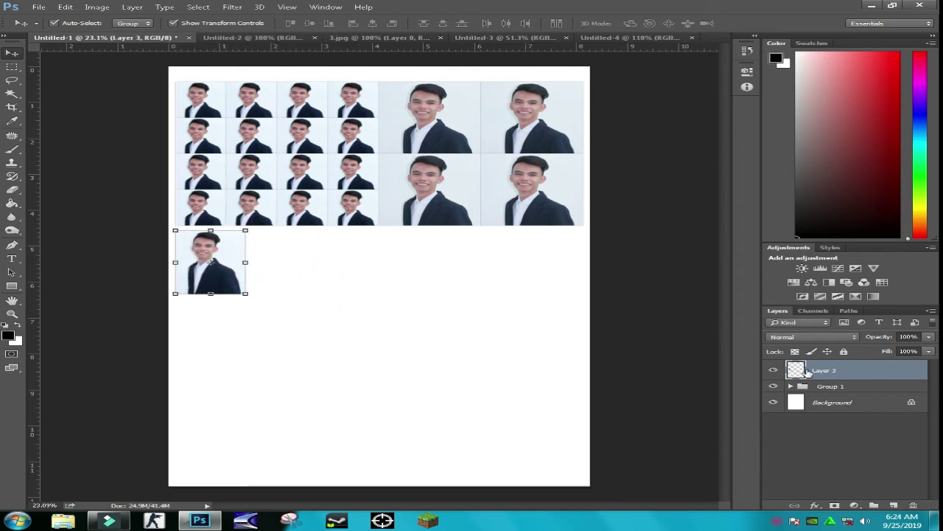
# Step: Add a 1 px black outside stroke at 50% opacity to the 35 x 45 mm picture
pyautogui.doubleClick(807, 372)
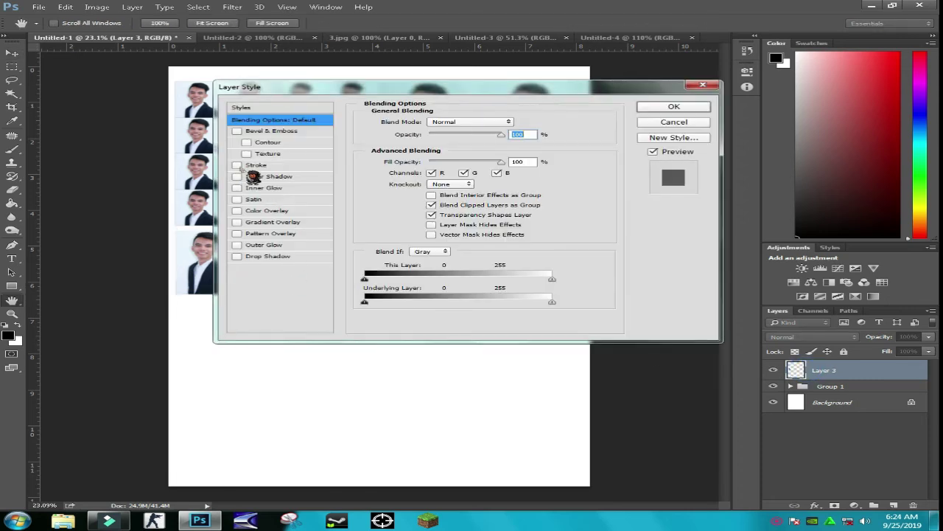
pyautogui.click(255, 165)
pyautogui.doubleClick(508, 122)
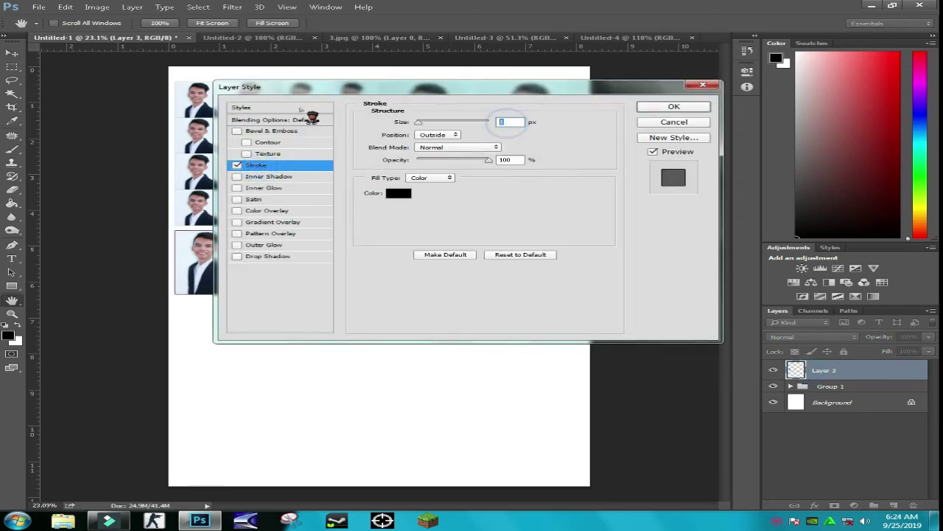
pyautogui.doubleClick(509, 159)
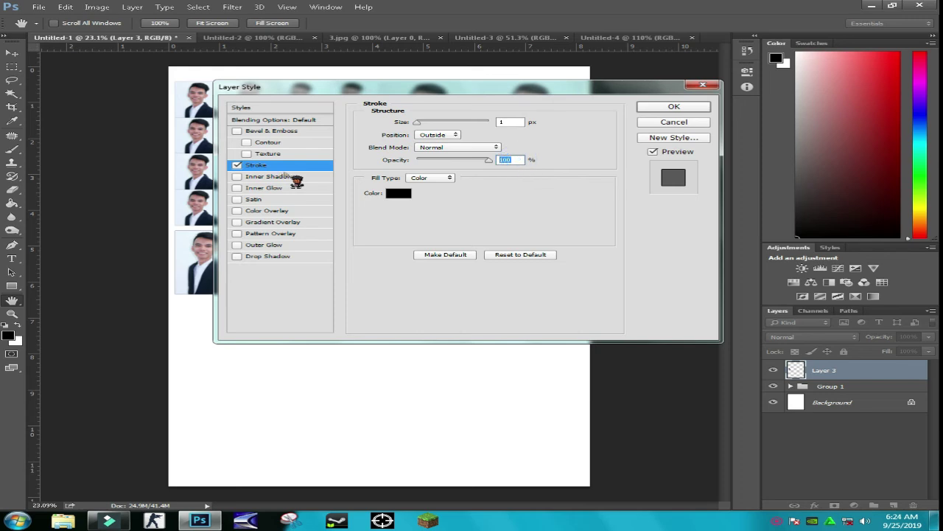
pyautogui.write('50')
pyautogui.click(664, 109)
pyautogui.press('v')
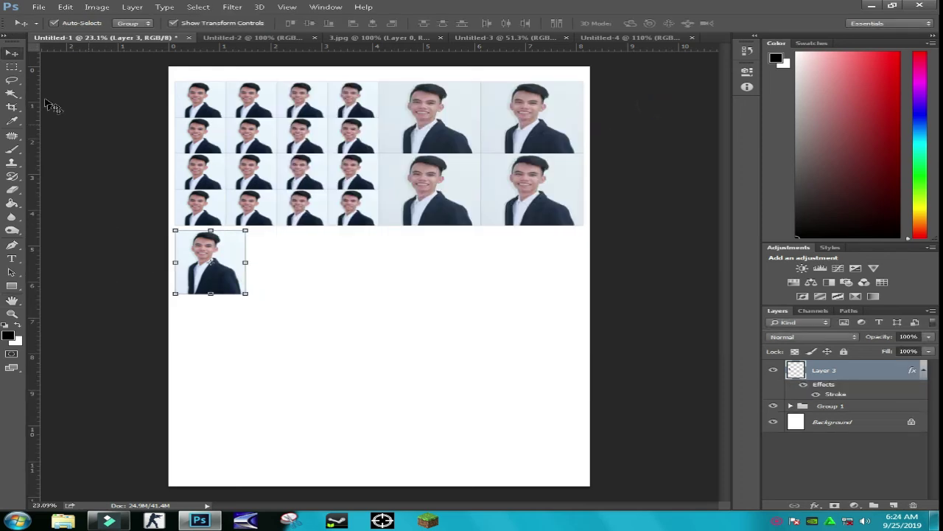
# Step: Set the 35 x 45 mm picture directly against the 1 x 1 grid and duplicate it into a row of four adjoining pictures
pyautogui.click(52, 108)
pyautogui.scroll(1, 126, 267)
pyautogui.moveTo(218, 261); pyautogui.dragTo(329, 258)
pyautogui.scroll(1, 319, 273)
pyautogui.moveTo(337, 326); pyautogui.dragTo(240, 295)
pyautogui.moveTo(321, 252); pyautogui.dragTo(520, 283)
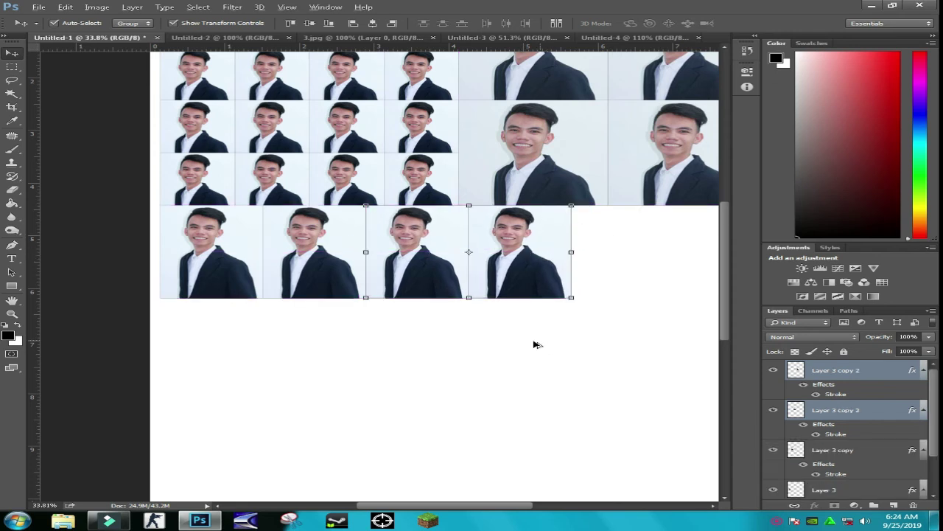
# Step: Extend the 35 x 45 mm row with copies to five pictures, deleting the extra copy that overruns the page edge
pyautogui.scroll(-1, 534, 342)
pyautogui.moveTo(528, 343); pyautogui.dragTo(287, 385)
pyautogui.click(281, 382)
pyautogui.moveTo(204, 343); pyautogui.dragTo(478, 294)
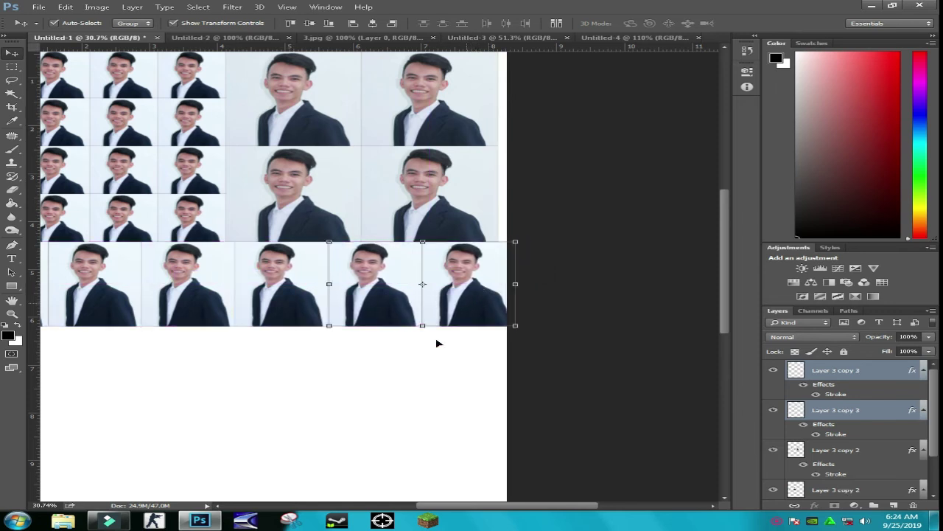
pyautogui.click(464, 332)
pyautogui.press('Delete')
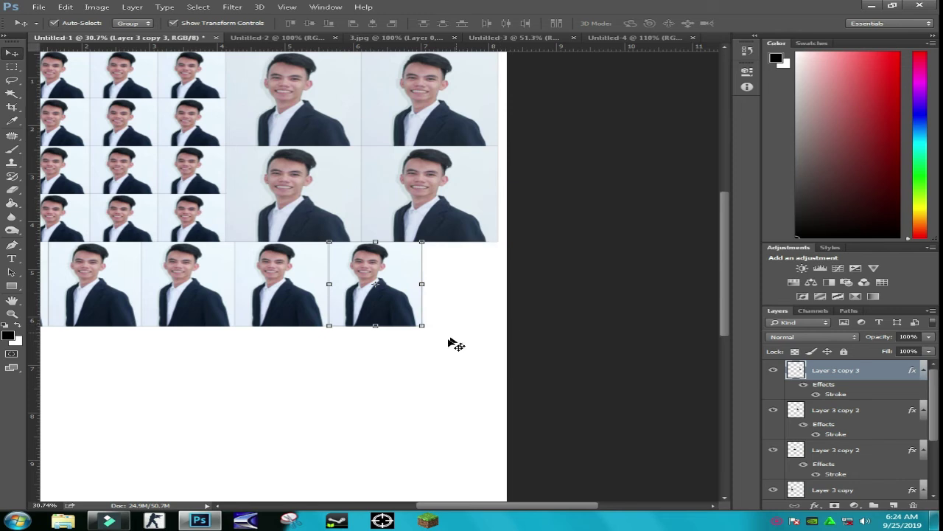
pyautogui.hotkey('ctrl', '0')
pyautogui.click(346, 330)
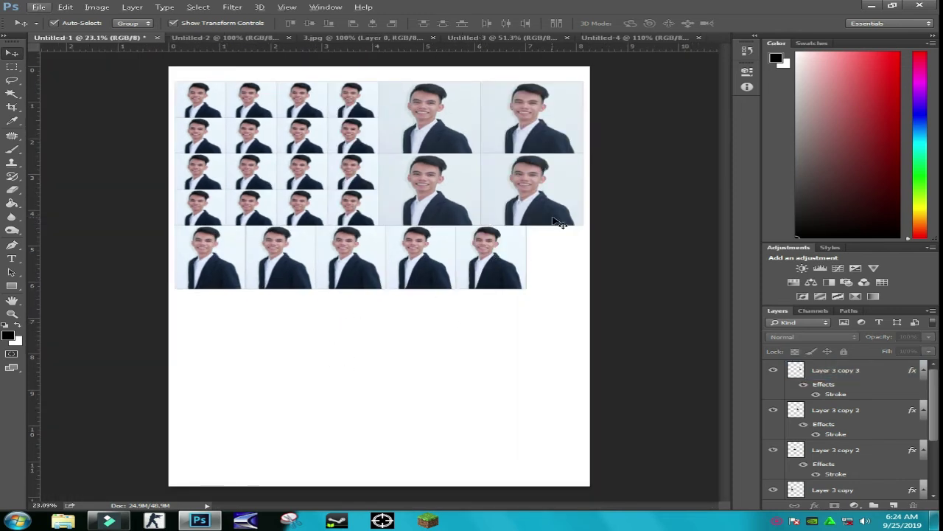
# Step: Ungroup Group 1, which holds the 1 x 1 and 2 x 2 pictures
pyautogui.scroll(2, 526, 186)
pyautogui.click(136, 89)
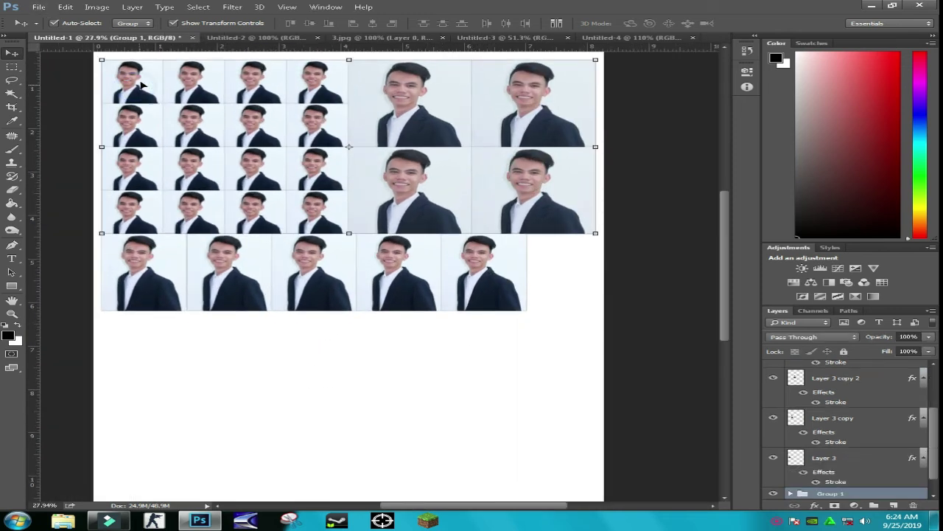
pyautogui.rightClick(821, 495)
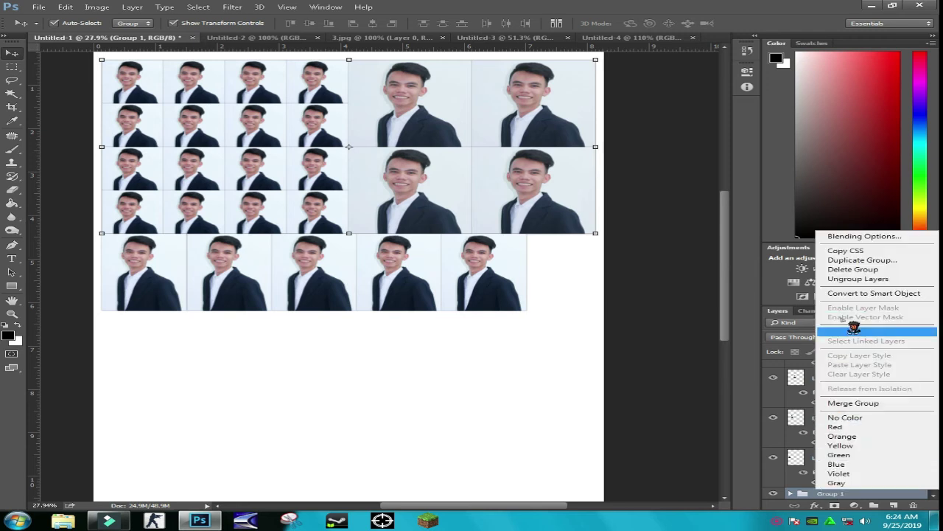
pyautogui.click(849, 293)
pyautogui.click(652, 276)
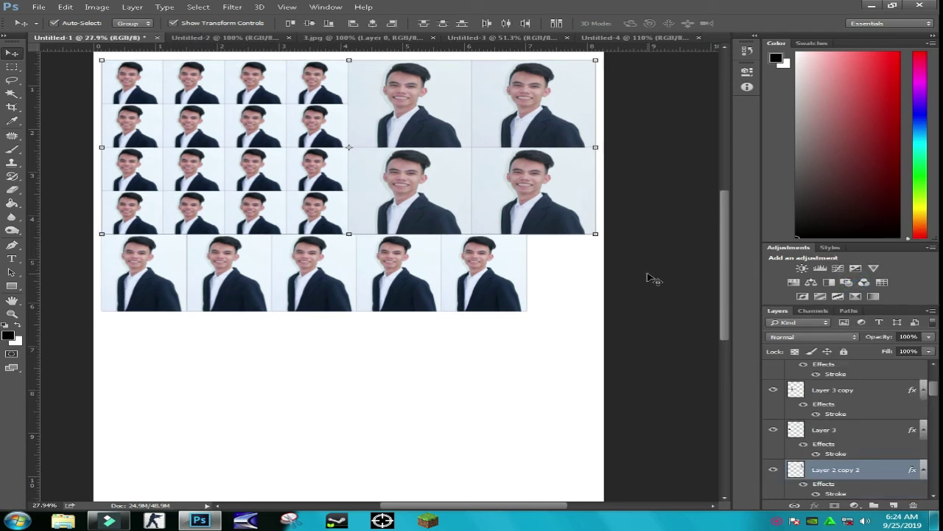
# Step: Try to fill the gap at the end of the 35 x 45 mm row with two stacked 1 x 1 copies
pyautogui.moveTo(307, 176); pyautogui.dragTo(569, 311)
pyautogui.click(563, 354)
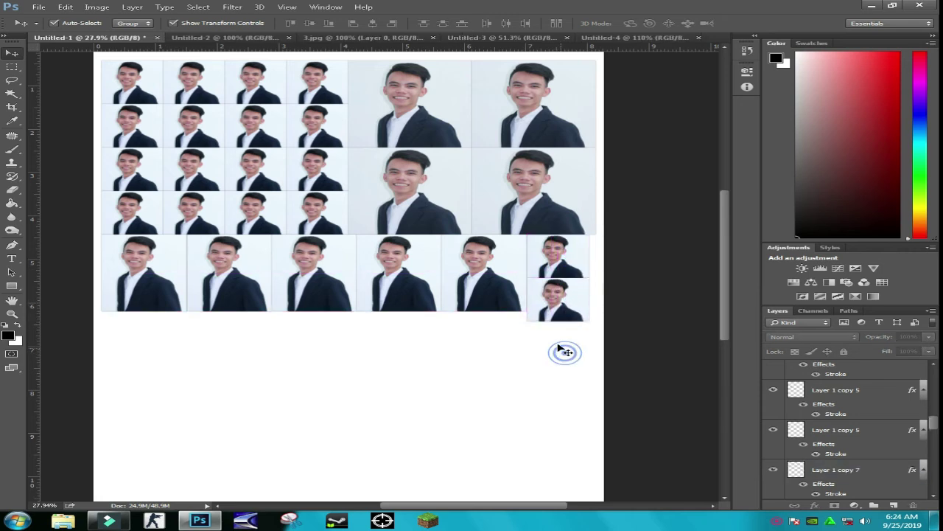
pyautogui.click(579, 266)
pyautogui.press('Delete')
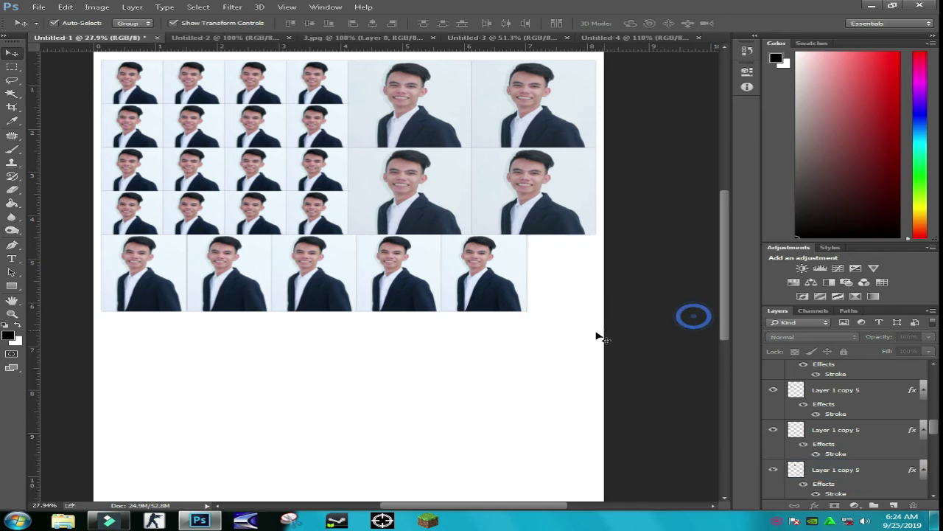
# Step: Duplicate the row of five 35 x 45 mm pictures 1.770 in straight down, flush beneath the original row
pyautogui.scroll(-3, 596, 332)
pyautogui.scroll(2, 465, 297)
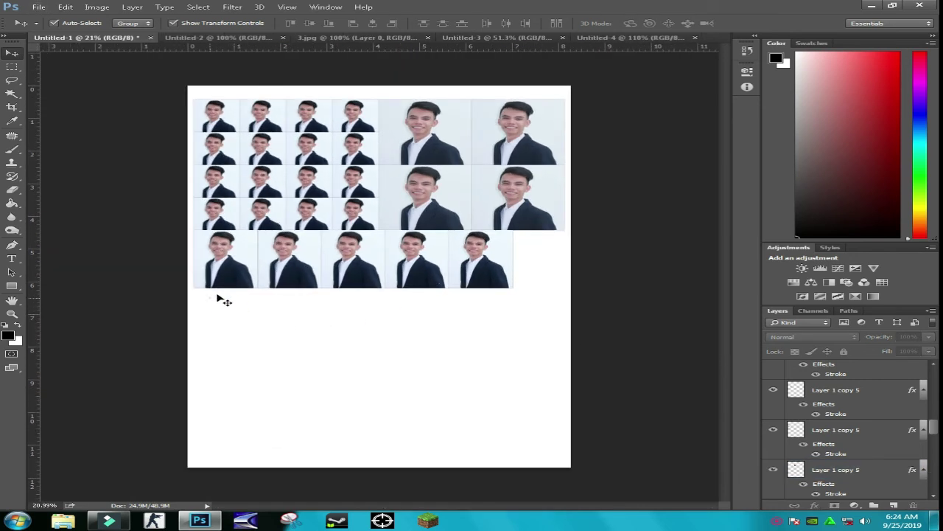
pyautogui.moveTo(219, 297); pyautogui.dragTo(443, 324)
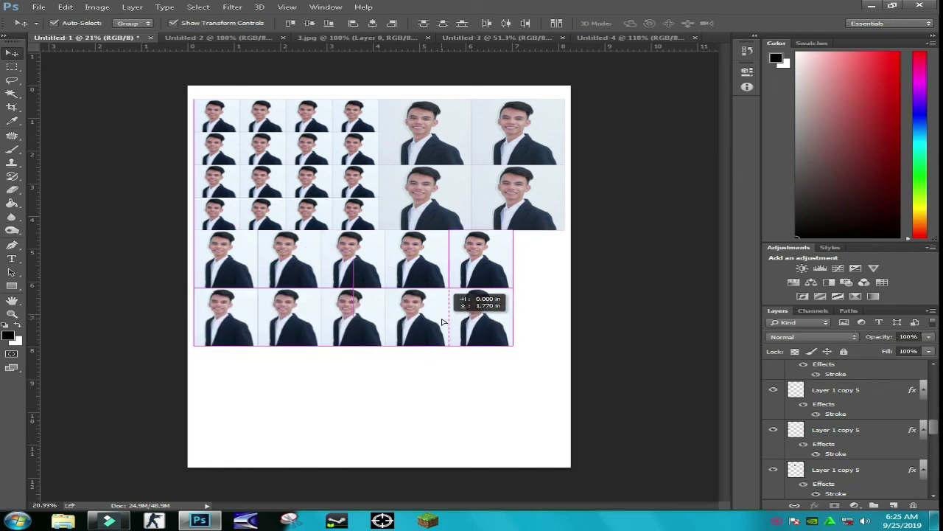
pyautogui.click(432, 391)
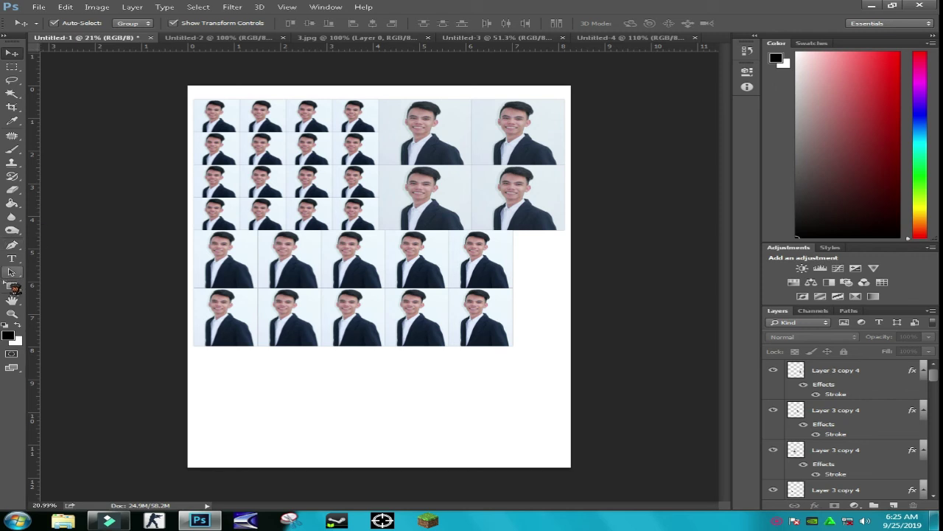
# Step: Start a text layer in the blank area below the pictures and set its text color to red
pyautogui.click(12, 259)
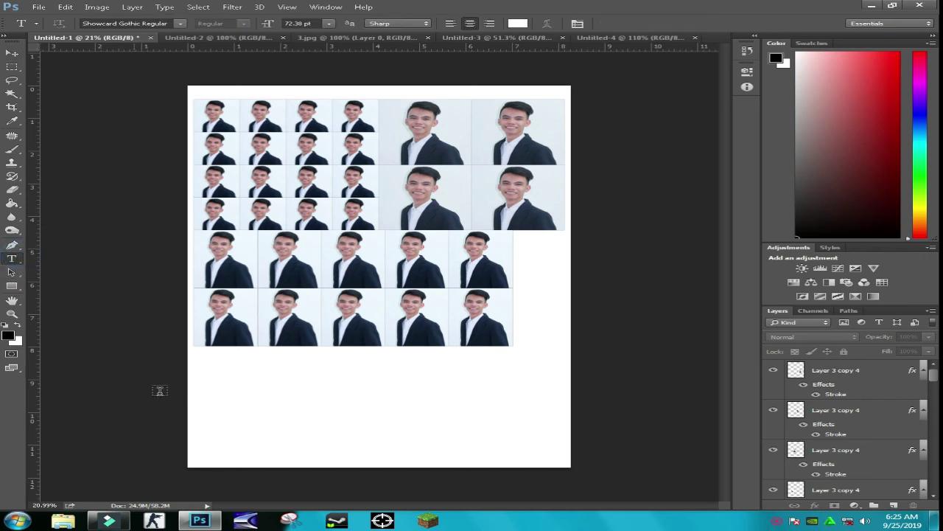
pyautogui.click(280, 402)
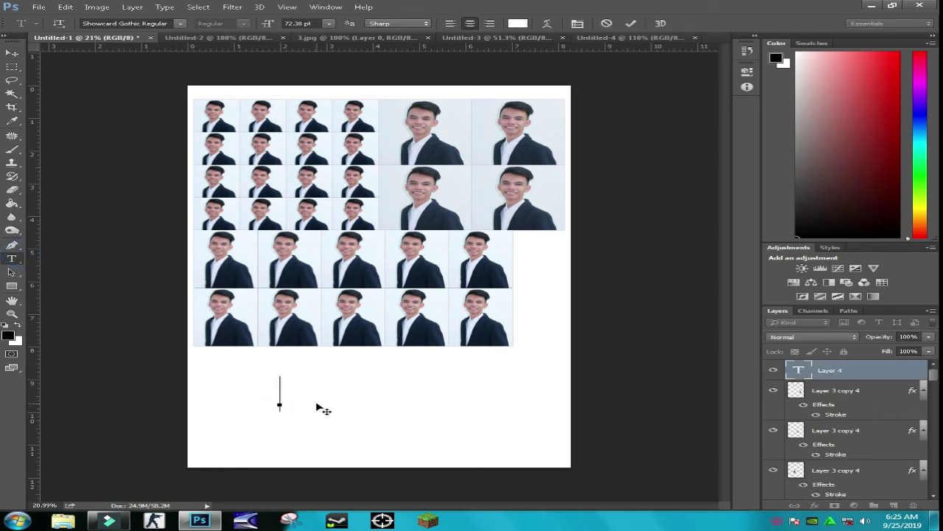
pyautogui.write('li')
pyautogui.hotkey('ctrl', 'a')
pyautogui.click(518, 22)
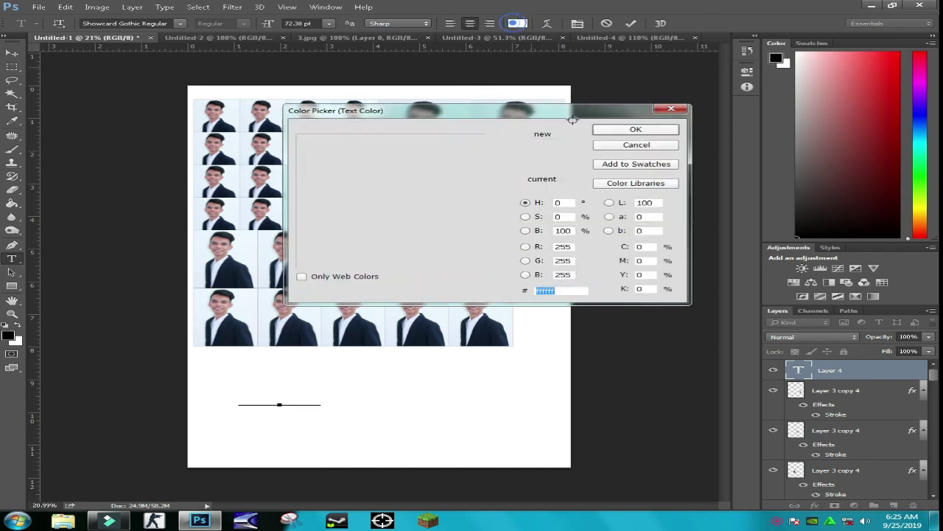
pyautogui.click(427, 166)
pyautogui.click(647, 126)
# Step: Replace the red text with 1X1 and move it over the middle of the 1 x 1 grid
pyautogui.moveTo(296, 398); pyautogui.dragTo(334, 389)
pyautogui.press('BackSpace')
pyautogui.press('BackSpace')
pyautogui.press('BackSpace')
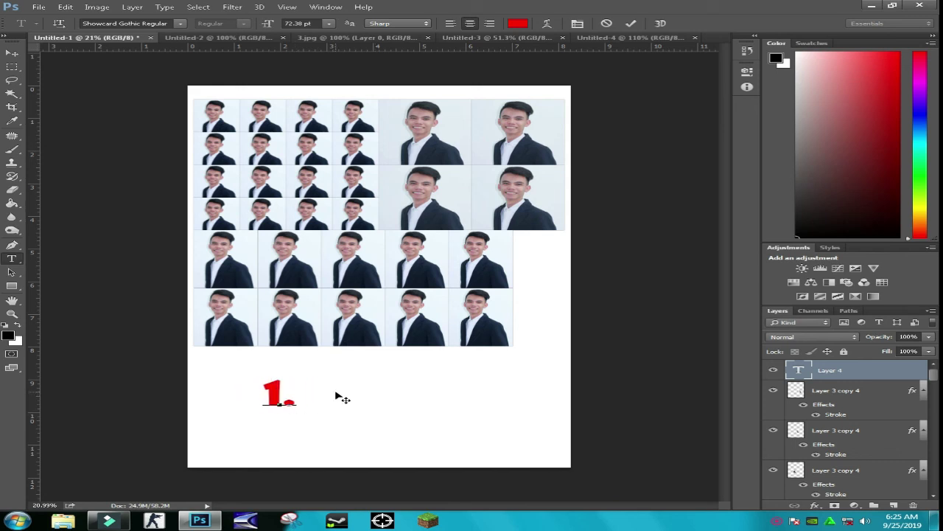
pyautogui.write('S')
pyautogui.press('BackSpace')
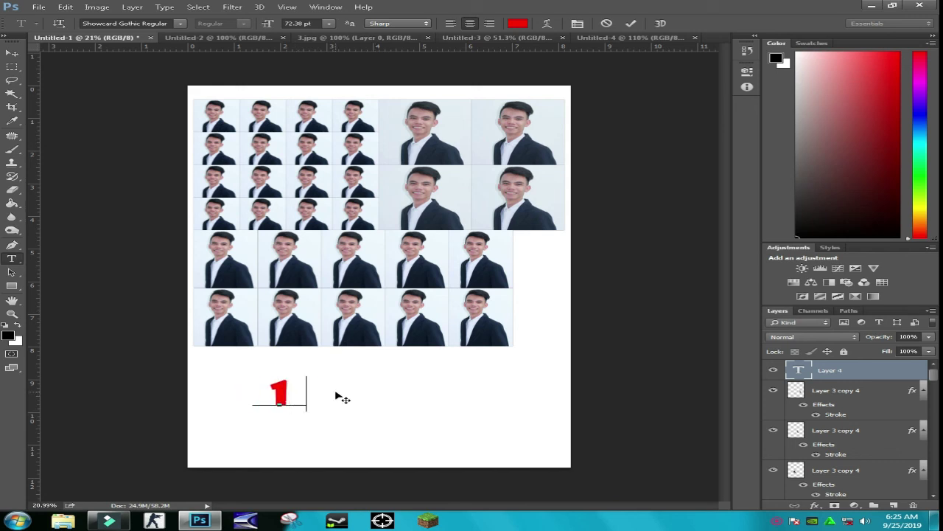
pyautogui.write('X1')
pyautogui.click(822, 370)
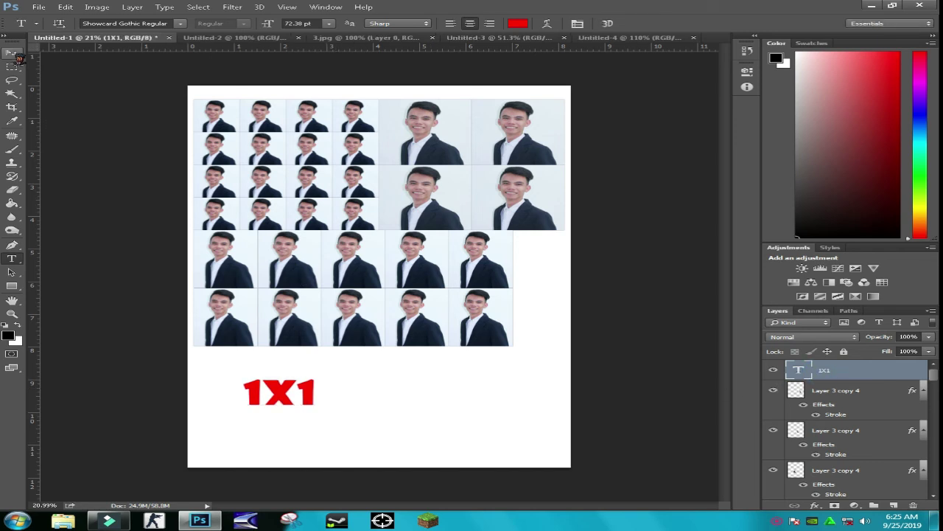
pyautogui.click(11, 53)
pyautogui.moveTo(268, 395); pyautogui.dragTo(271, 167)
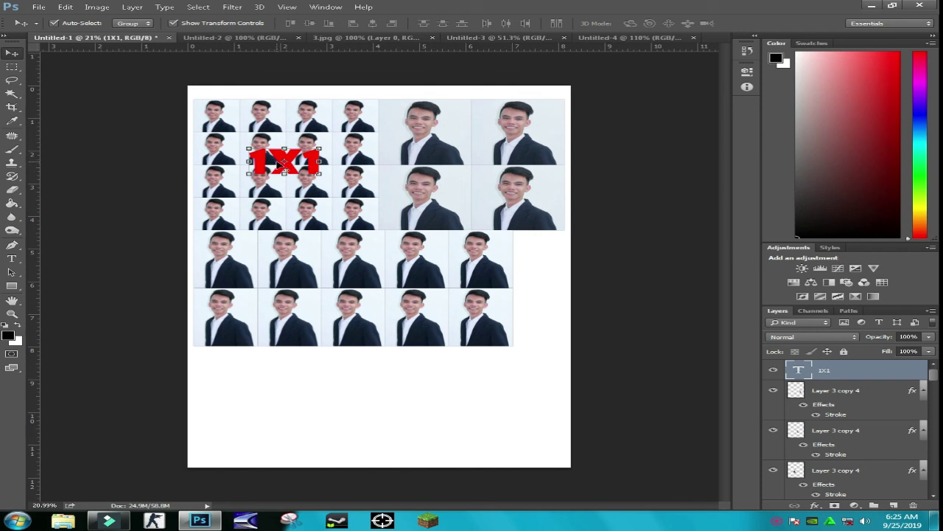
pyautogui.press('alt')
pyautogui.hotkey('ctrl', 't')
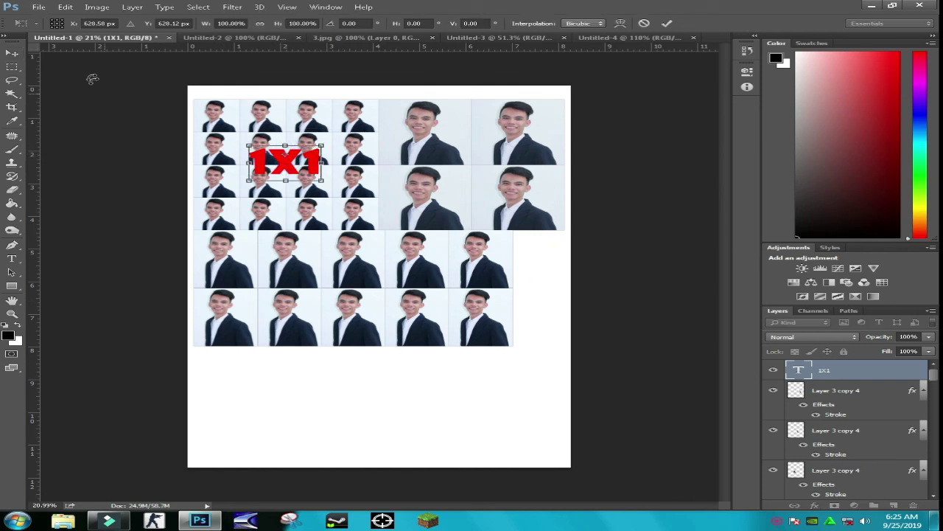
pyautogui.click(12, 53)
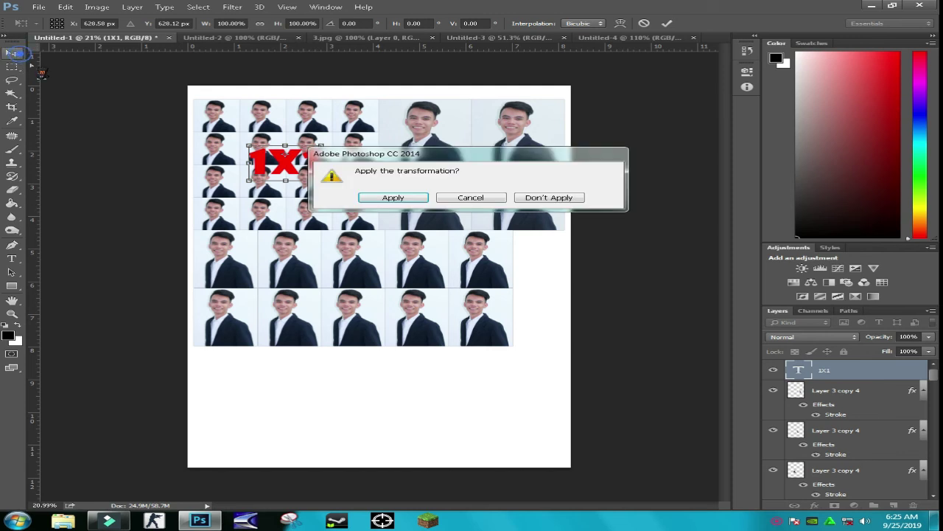
pyautogui.click(534, 197)
# Step: Duplicate the 1X1 label into the blank area below the pictures and change the copy's text to 2X2
pyautogui.moveTo(278, 162); pyautogui.dragTo(279, 374)
pyautogui.doubleClick(279, 373)
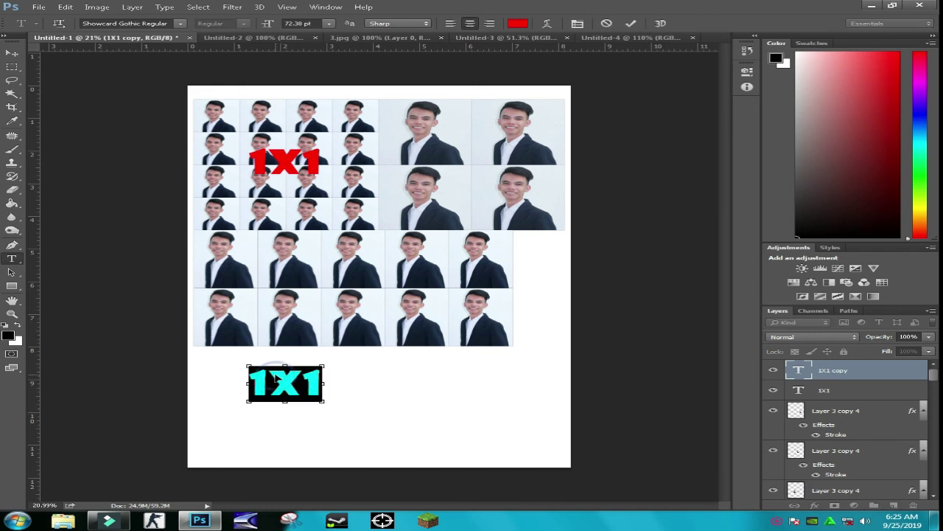
pyautogui.click(276, 377)
pyautogui.hotkey('ctrl', 'a')
pyautogui.write('2X2')
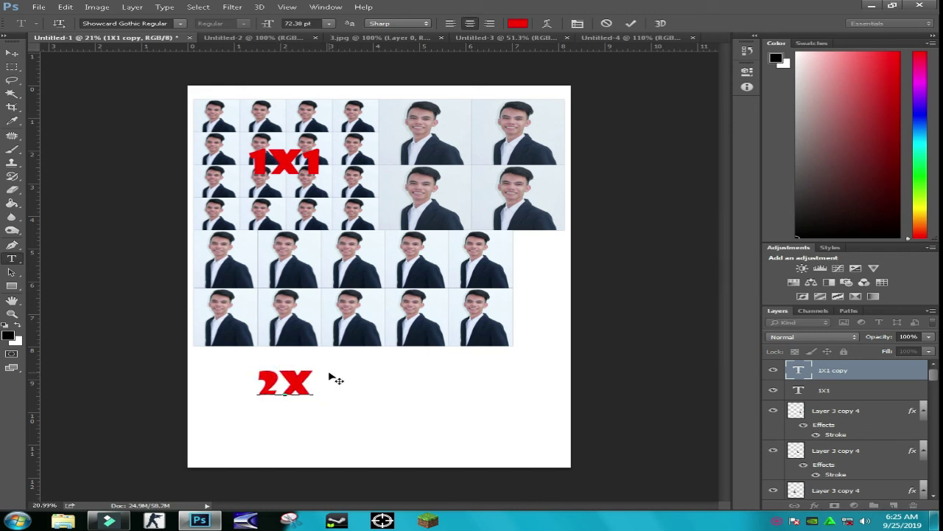
pyautogui.click(13, 53)
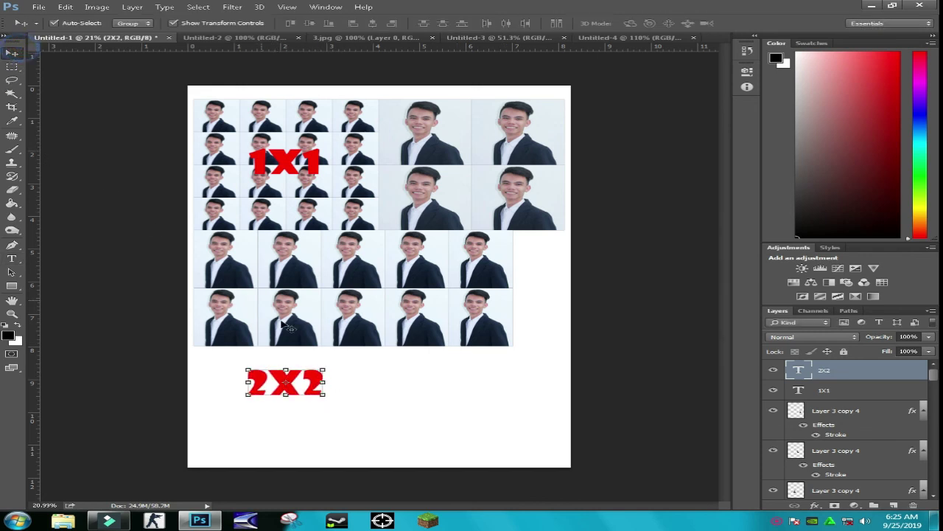
# Step: Place the 2X2 label over the middle of the 2 x 2 pictures and reword a copy below the photos as PASSPORT SIZE
pyautogui.moveTo(278, 369); pyautogui.dragTo(283, 398)
pyautogui.press('t')
pyautogui.doubleClick(286, 398)
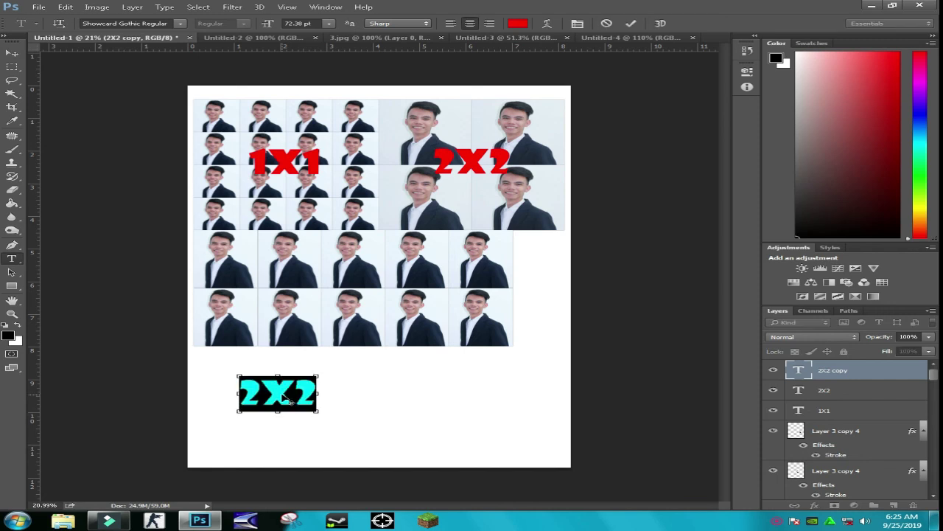
pyautogui.write('PASS')
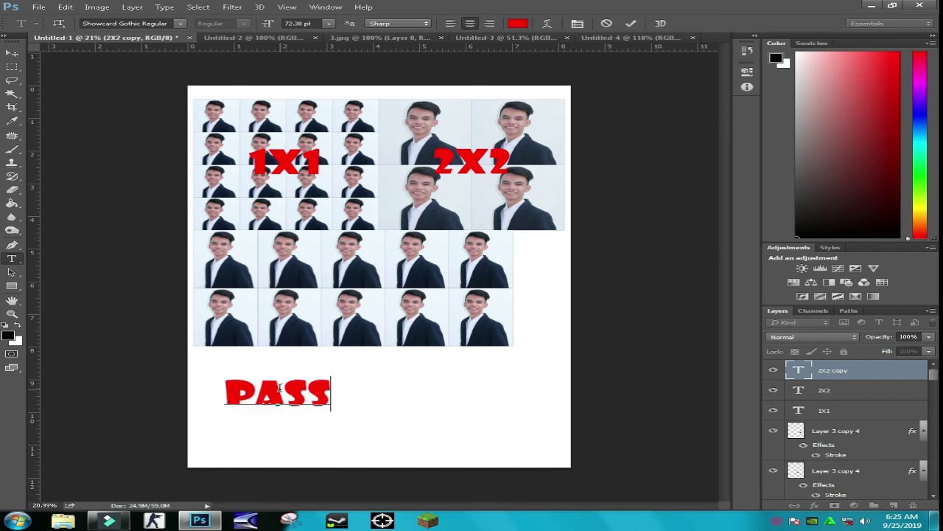
pyautogui.write('POER')
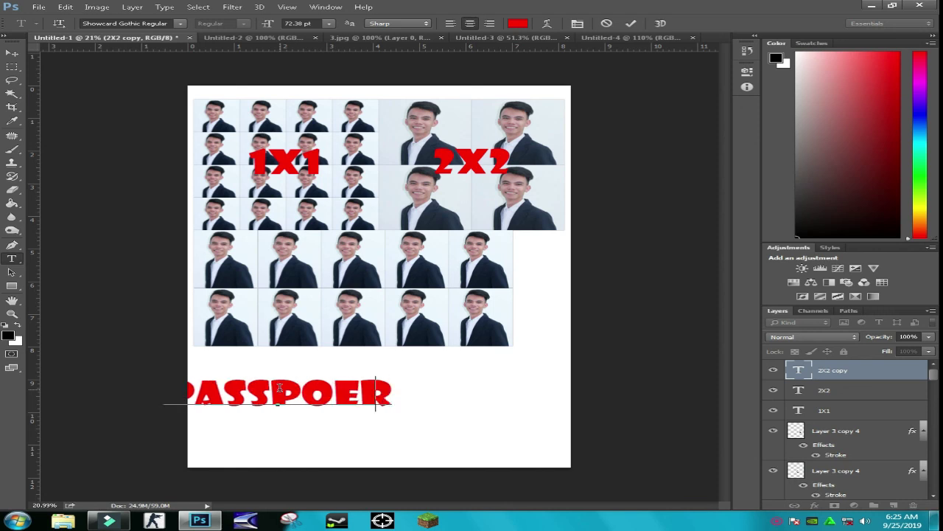
pyautogui.press('BackSpace')
pyautogui.press('Right')
pyautogui.write('T')
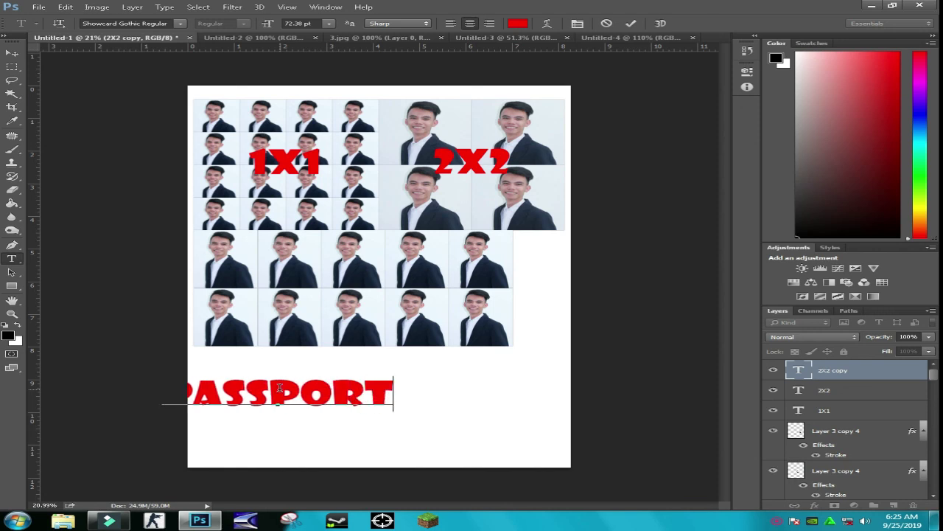
pyautogui.write(' SEZ')
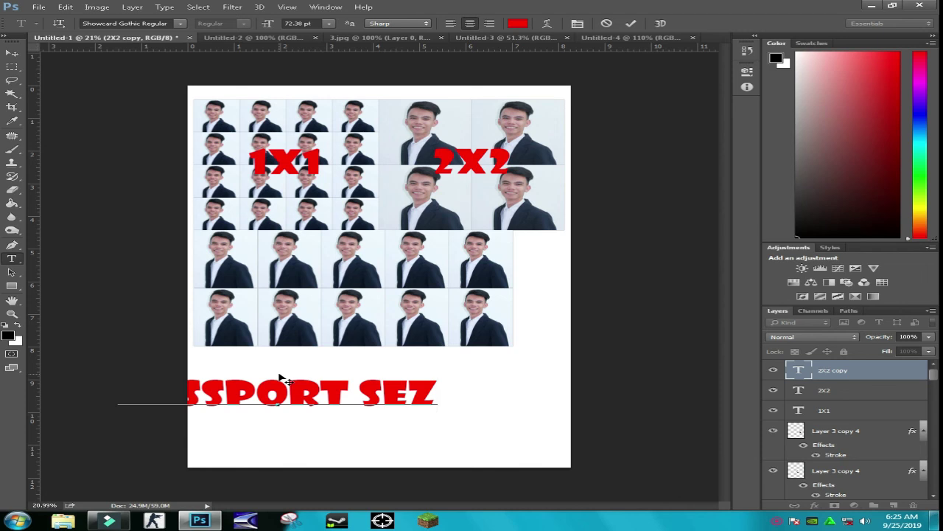
pyautogui.press('BackSpace')
pyautogui.write('=')
pyautogui.press('BackSpace')
pyautogui.press('BackSpace')
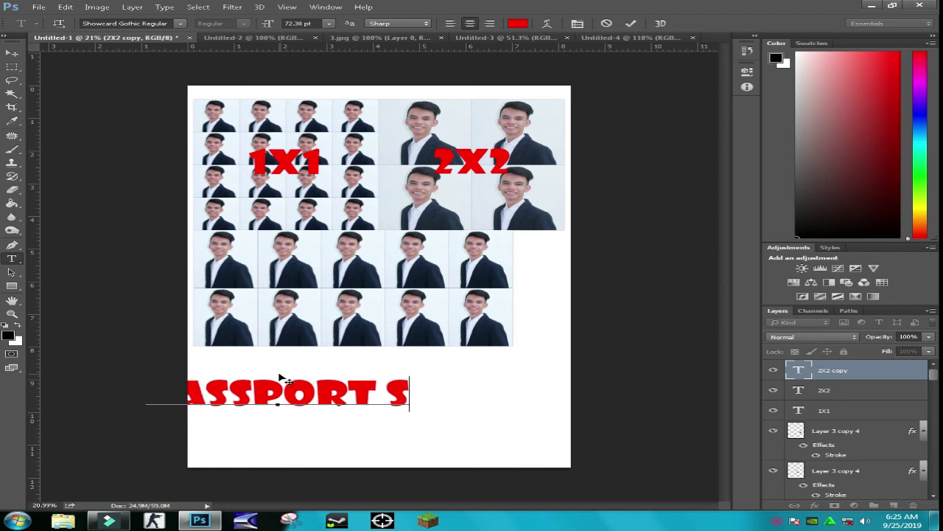
pyautogui.write('IZW')
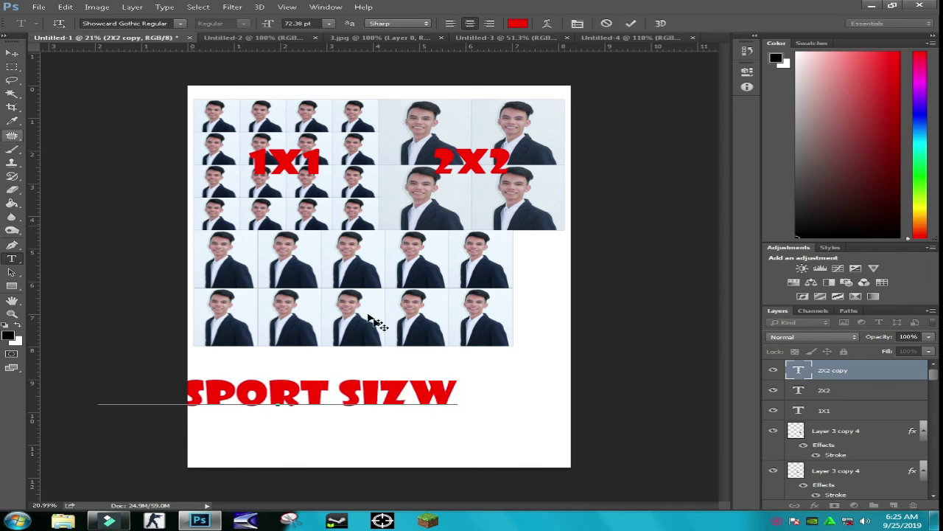
pyautogui.press('BackSpace')
pyautogui.write('E')
pyautogui.hotkey('ctrl', 'Return')
pyautogui.press('v')
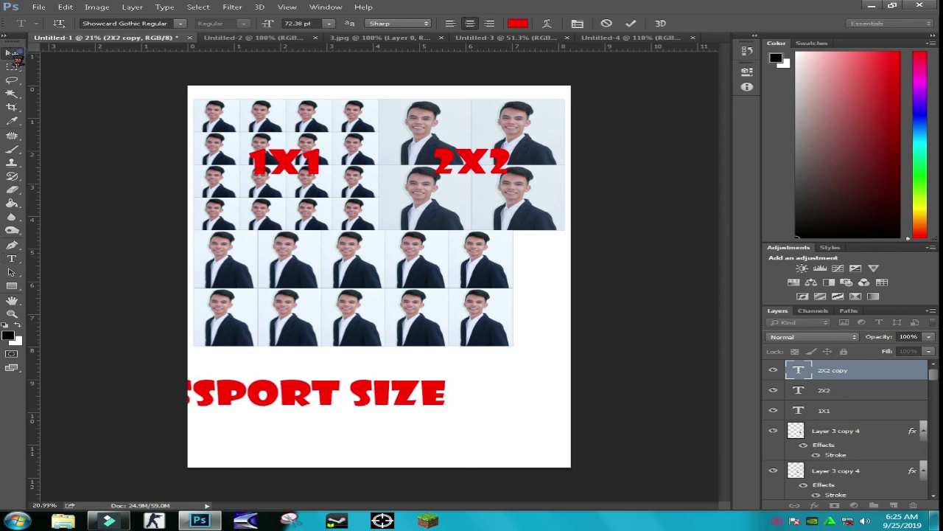
# Step: Scale the PASSPORT SIZE label to 70.37% and place it over the middle of the two 35 x 45 mm rows
pyautogui.moveTo(317, 388); pyautogui.dragTo(400, 407)
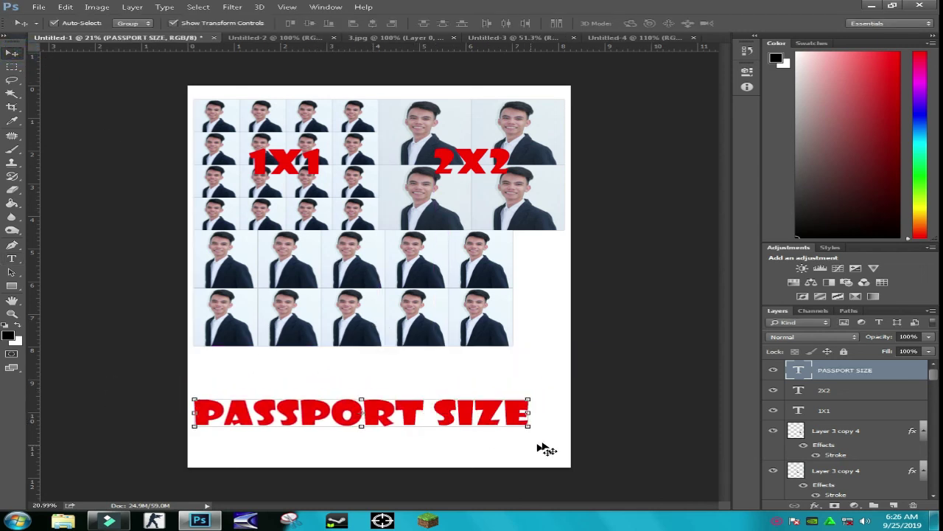
pyautogui.moveTo(530, 426); pyautogui.dragTo(422, 286)
pyautogui.hotkey('shift', 'Right')
pyautogui.hotkey('shift', 'Right')
pyautogui.hotkey('shift', 'Right')
pyautogui.hotkey('shift', 'Right')
pyautogui.hotkey('shift', 'Right')
pyautogui.hotkey('shift', 'Right')
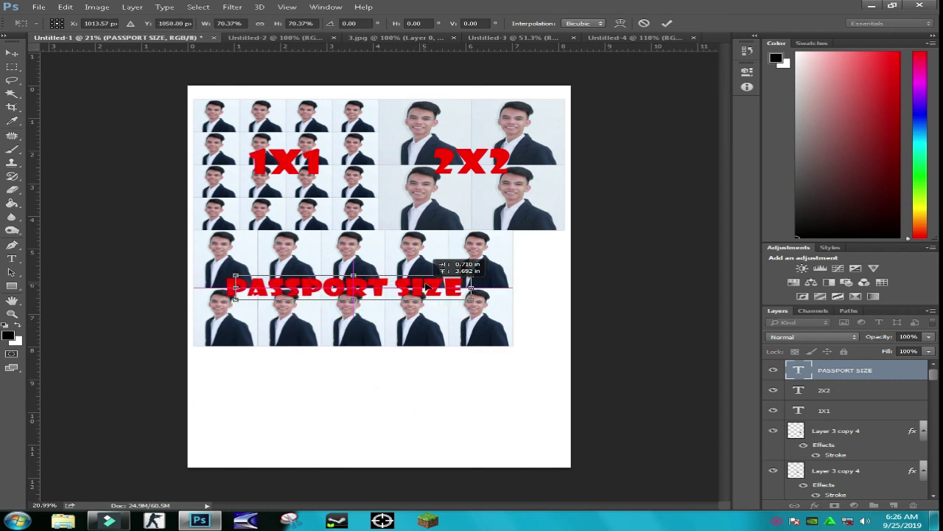
pyautogui.hotkey('shift', 'Left')
pyautogui.hotkey('shift', 'Left')
pyautogui.hotkey('shift', 'Left')
pyautogui.hotkey('shift', 'Left')
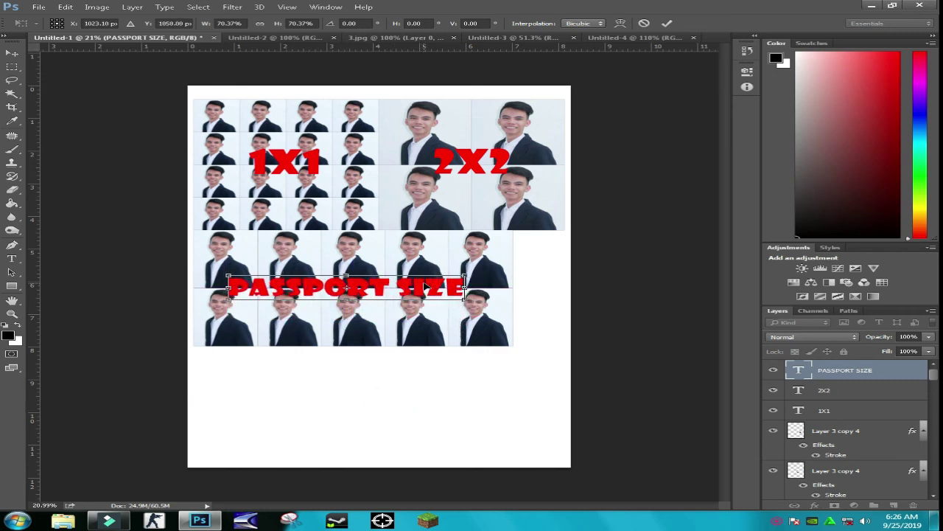
pyautogui.press('Return')
pyautogui.click(599, 267)
pyautogui.scroll(-3, 582, 261)
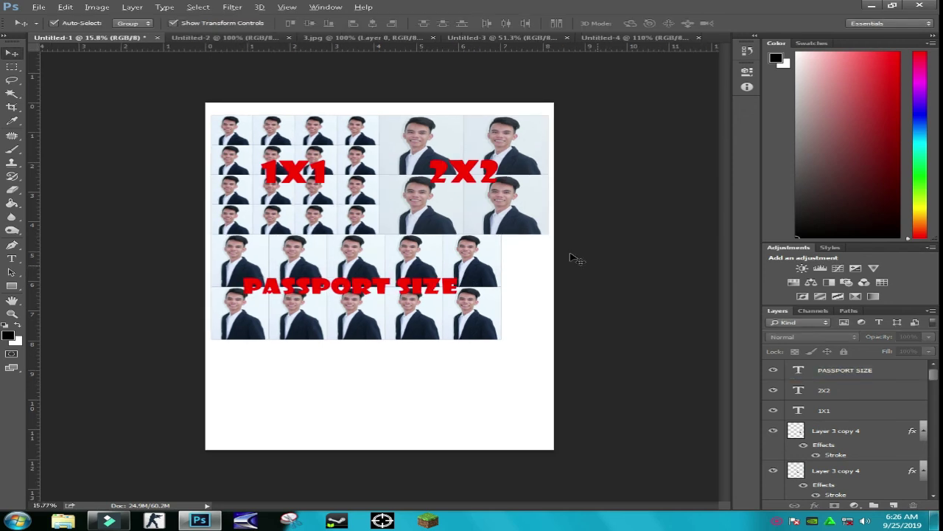
pyautogui.scroll(3, 404, 185)
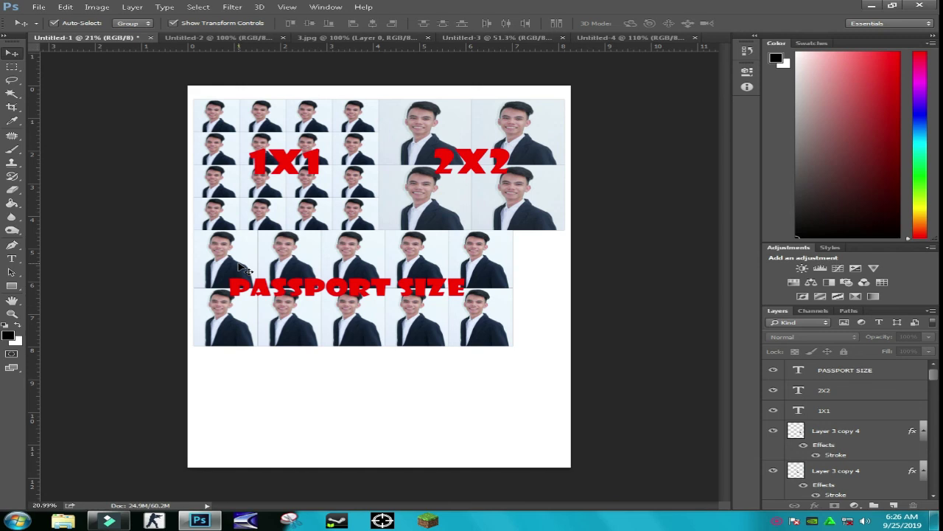
pyautogui.click(432, 381)
pyautogui.moveTo(904, 524)
pyautogui.scroll(3, 387, 276)
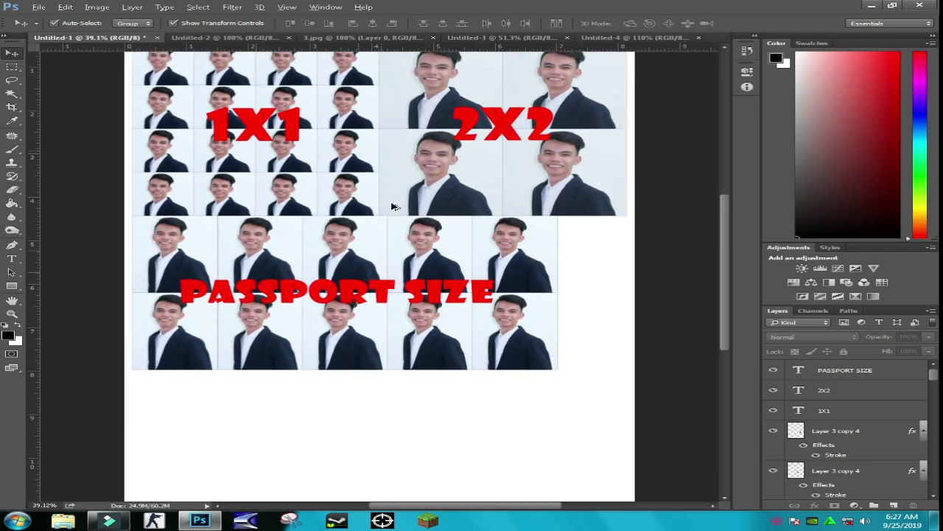